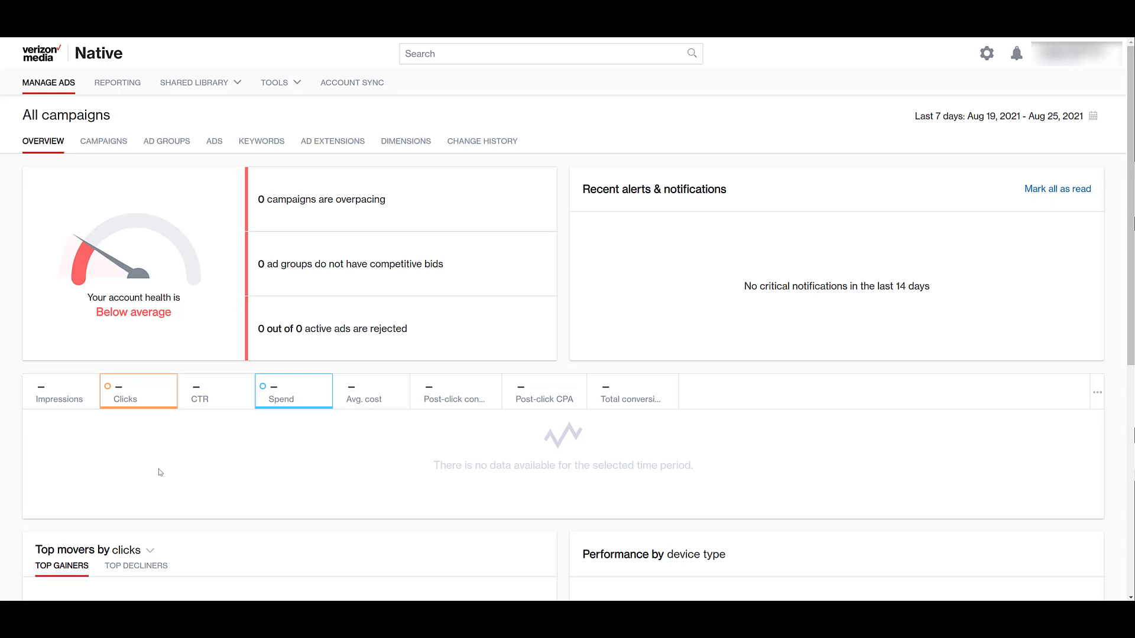
# - Open the CAMPAIGNS tab to reach the Welcome to Native first-campaign page
pyautogui.click(101, 142)
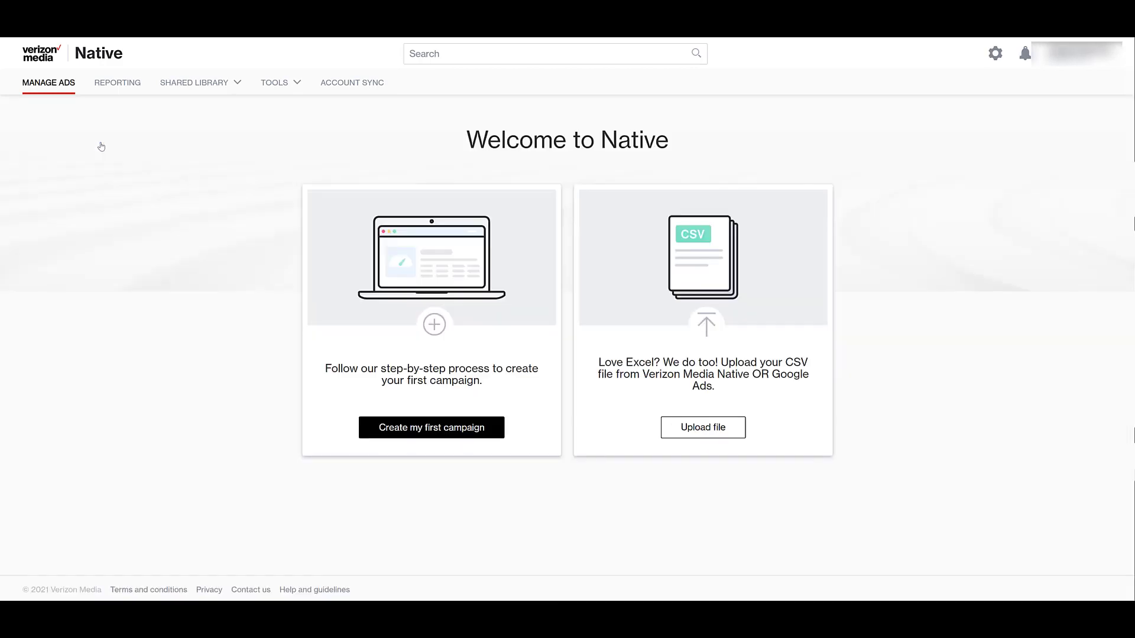
# - Start creating the first campaign and view the Know my brand sample ad showcase
pyautogui.click(459, 438)
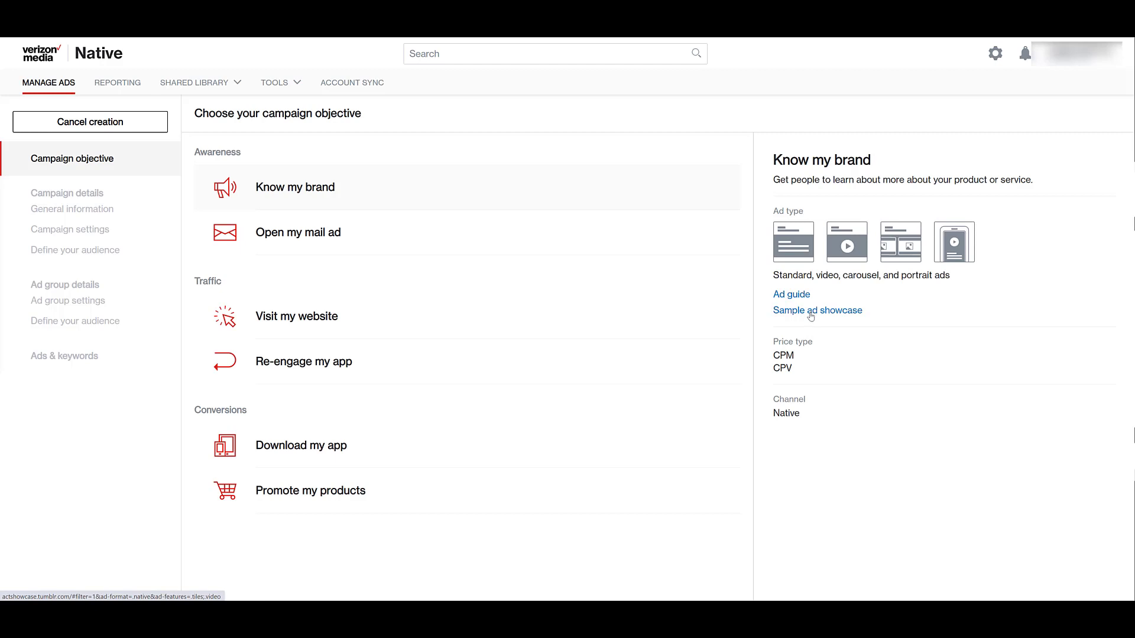
pyautogui.click(810, 317)
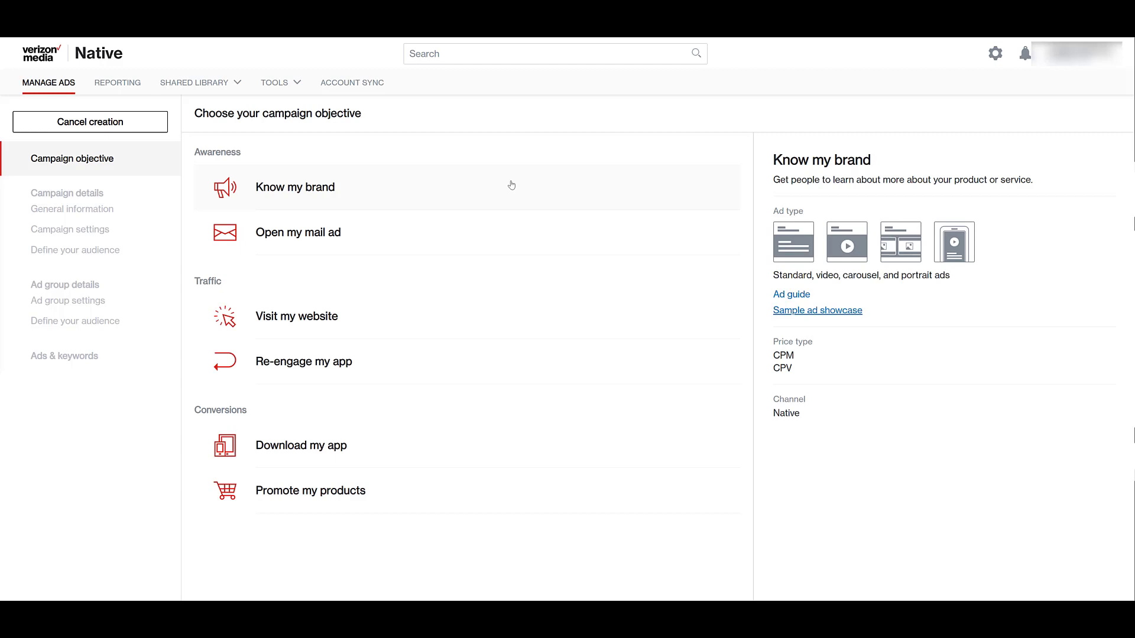
pyautogui.click(535, 229)
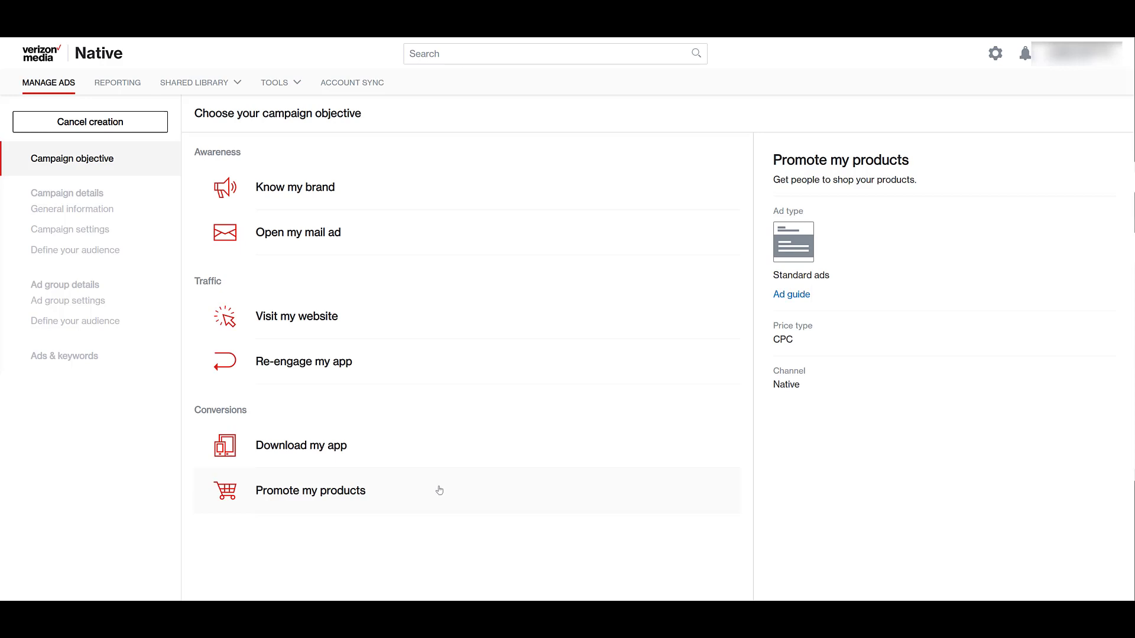
# - Choose the Visit my website objective under Traffic for a Website Traffic campaign
pyautogui.moveTo(195, 83)
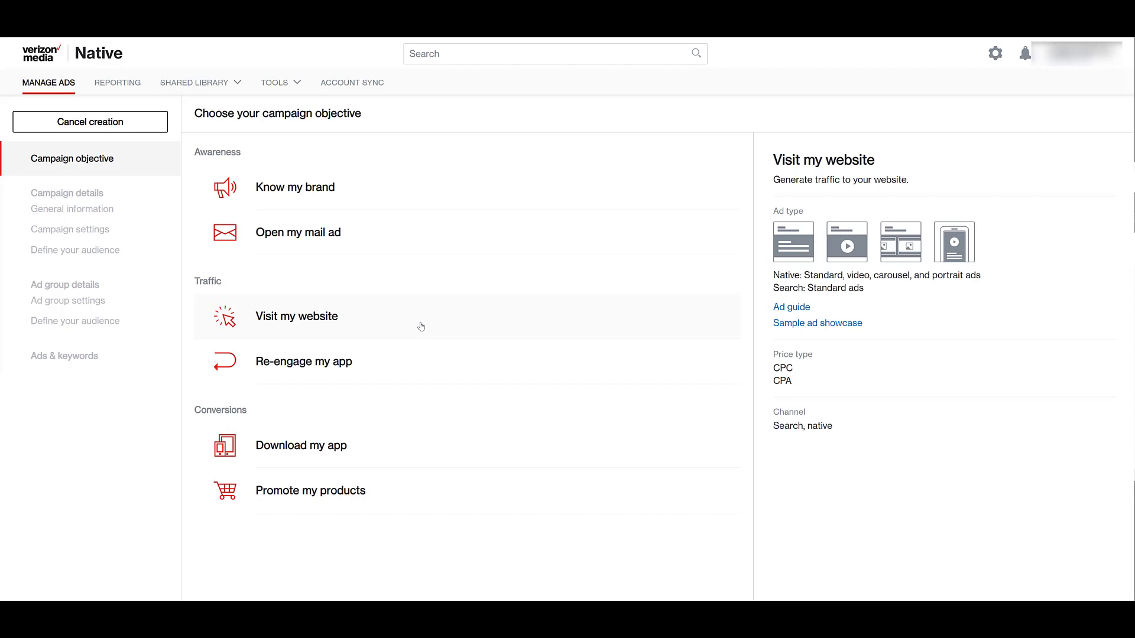
pyautogui.click(421, 327)
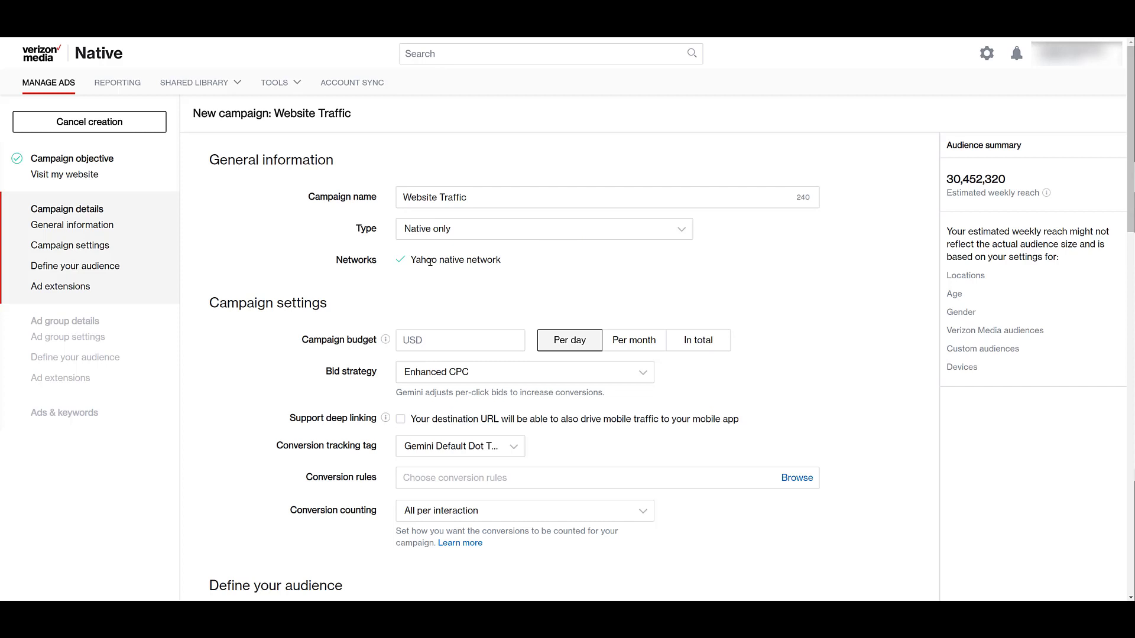
pyautogui.click(571, 239)
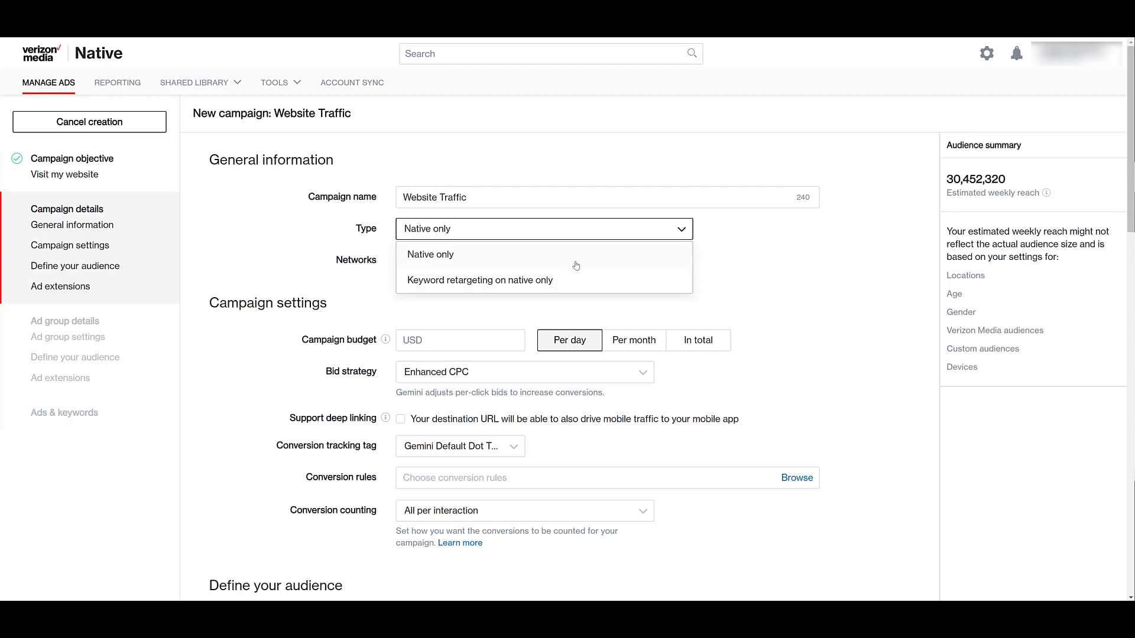
# - Keep the campaign Native-only with a 1000 USD per-day budget and Enhanced CPC bidding
pyautogui.click(576, 266)
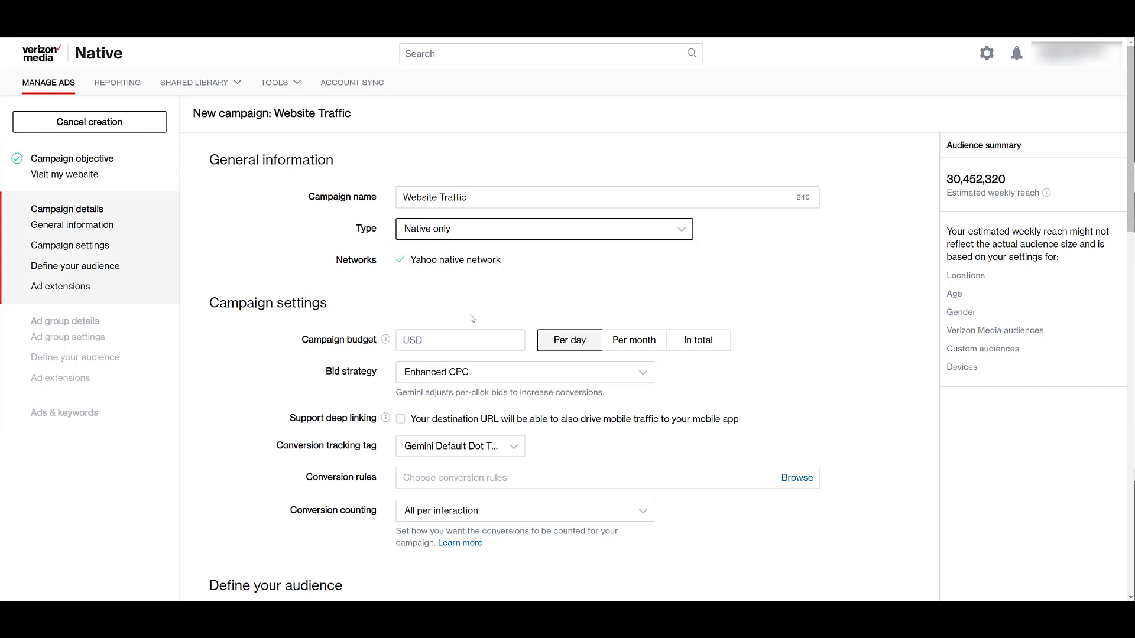
pyautogui.click(464, 340)
pyautogui.write('1000')
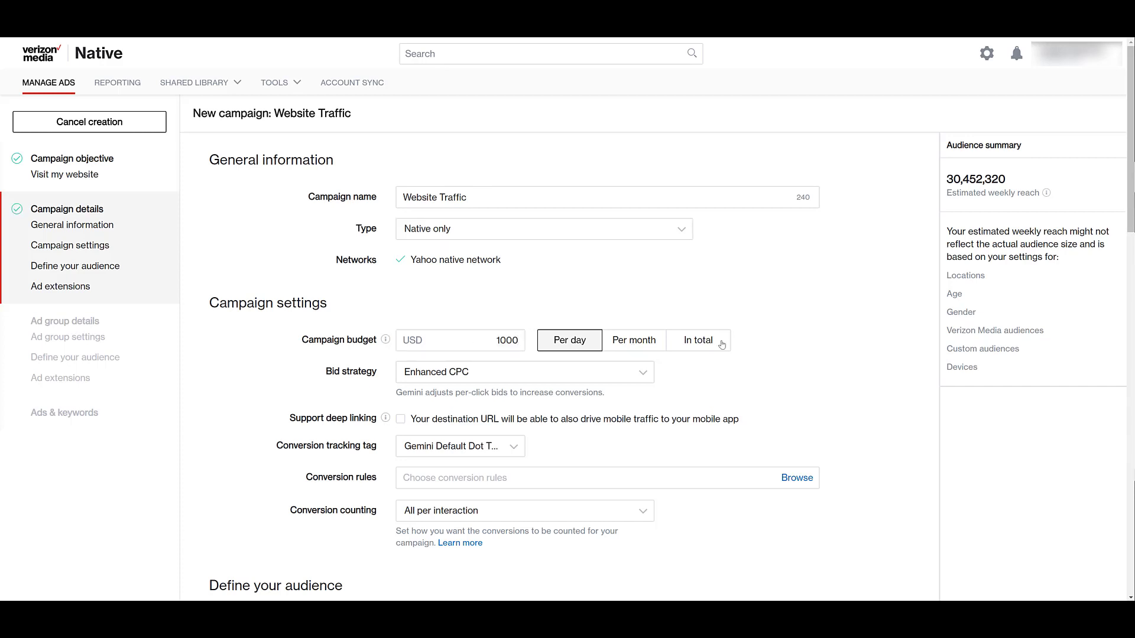
pyautogui.click(630, 378)
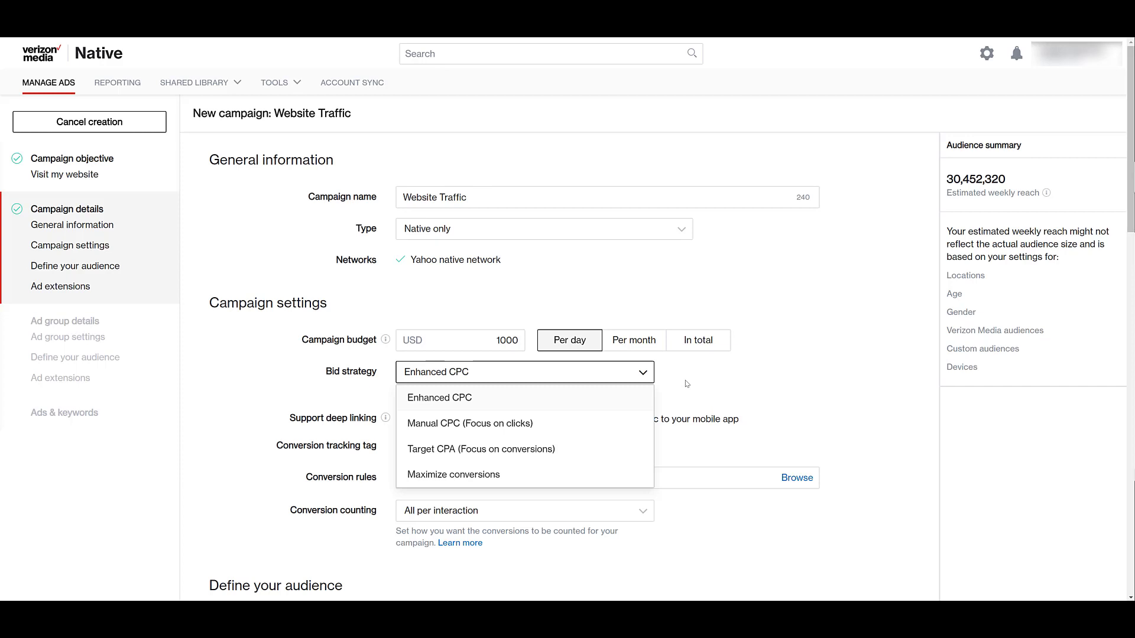
pyautogui.click(196, 84)
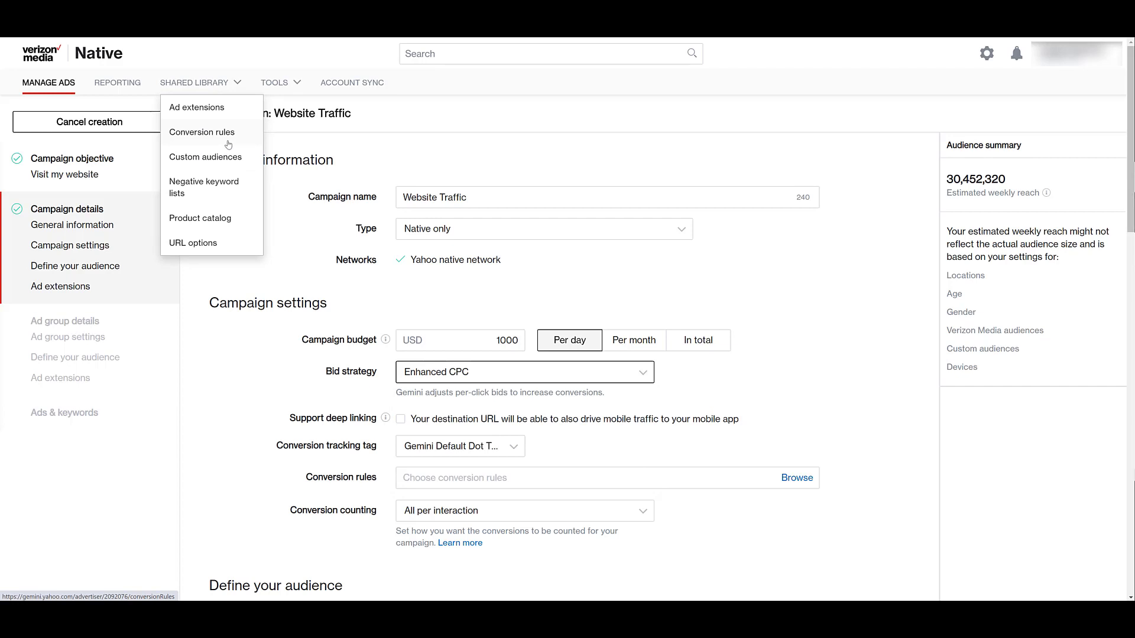
# - Dismiss the shared library menu and check account settings for the Gemini Default Dot Tag
pyautogui.click(696, 386)
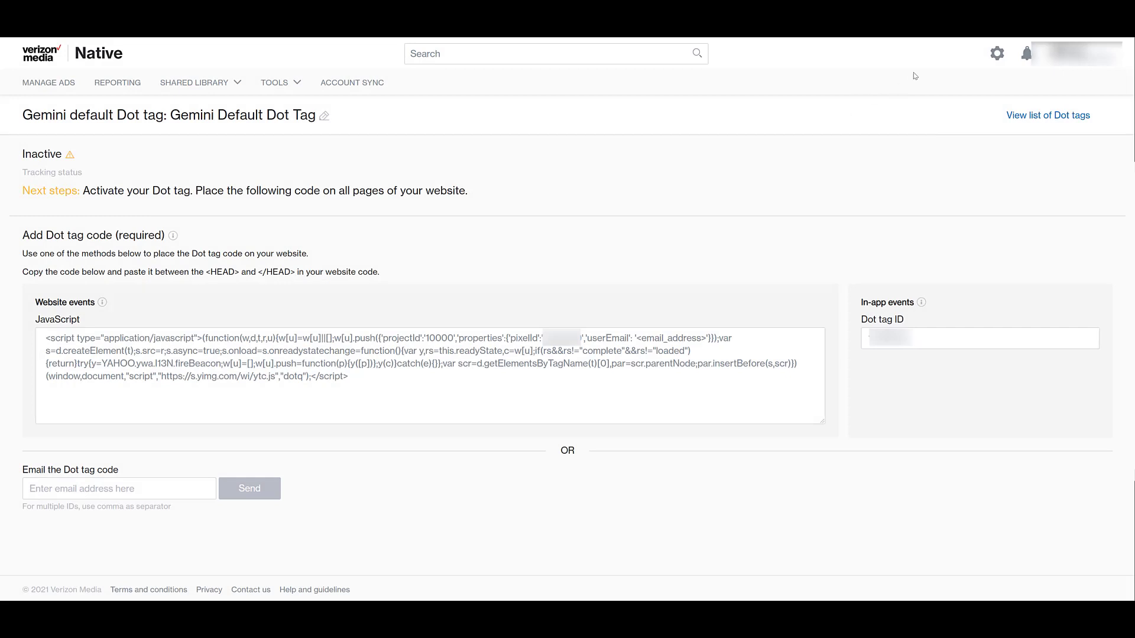
pyautogui.click(998, 57)
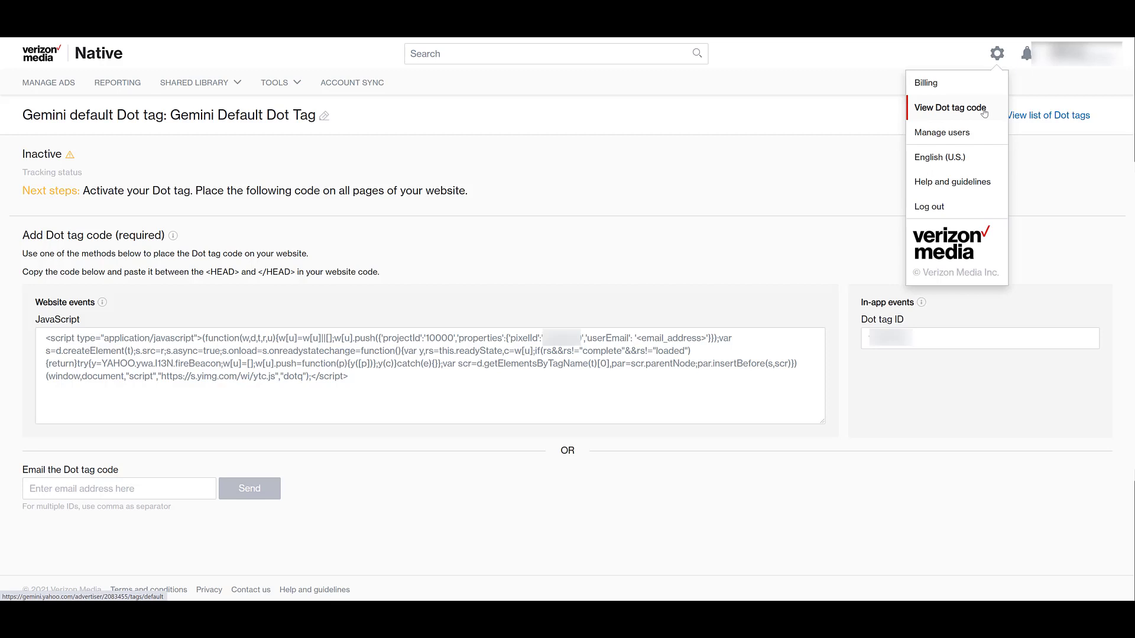
pyautogui.click(777, 190)
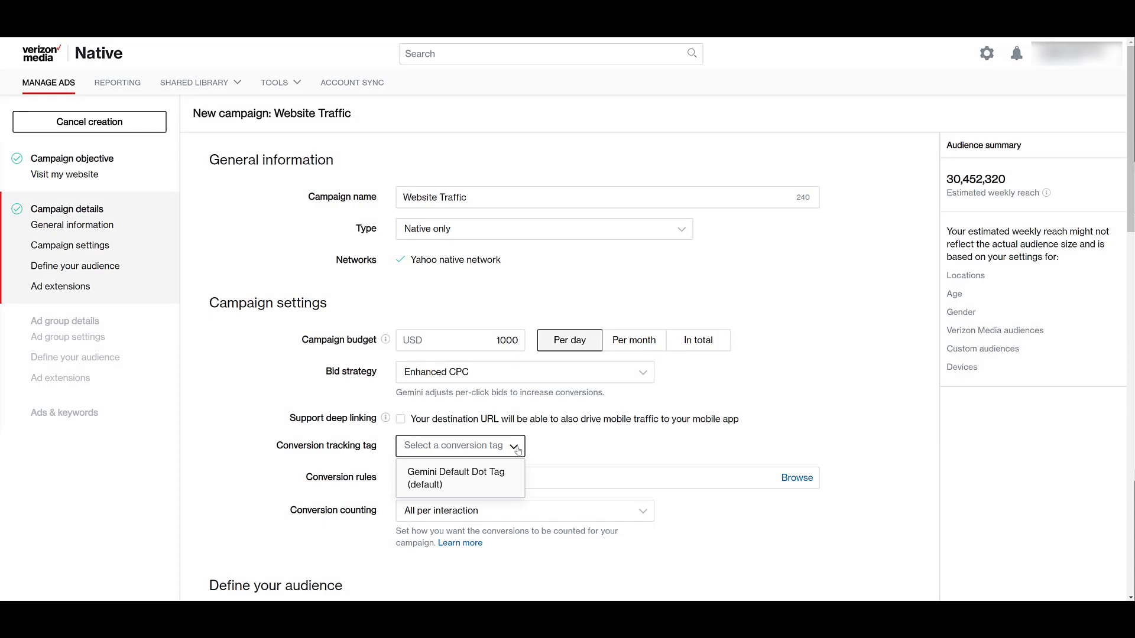
# - Confirm 'Gemini Default Dot Tag (default)' as the conversion tracking tag
pyautogui.press('Return')
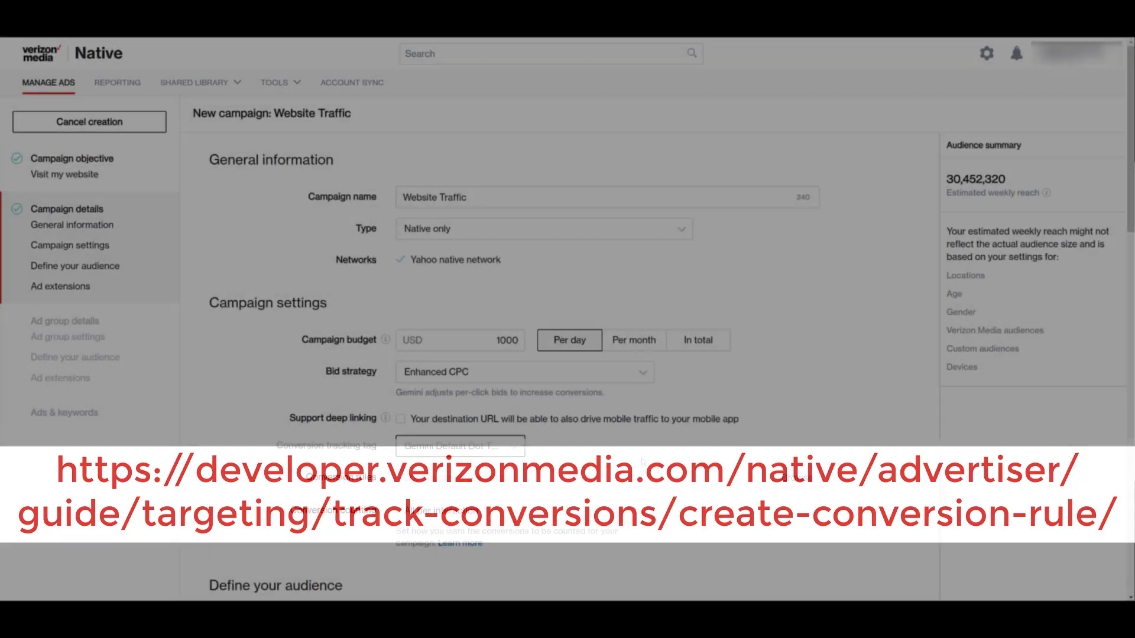
pyautogui.scroll(-7, 896, 421)
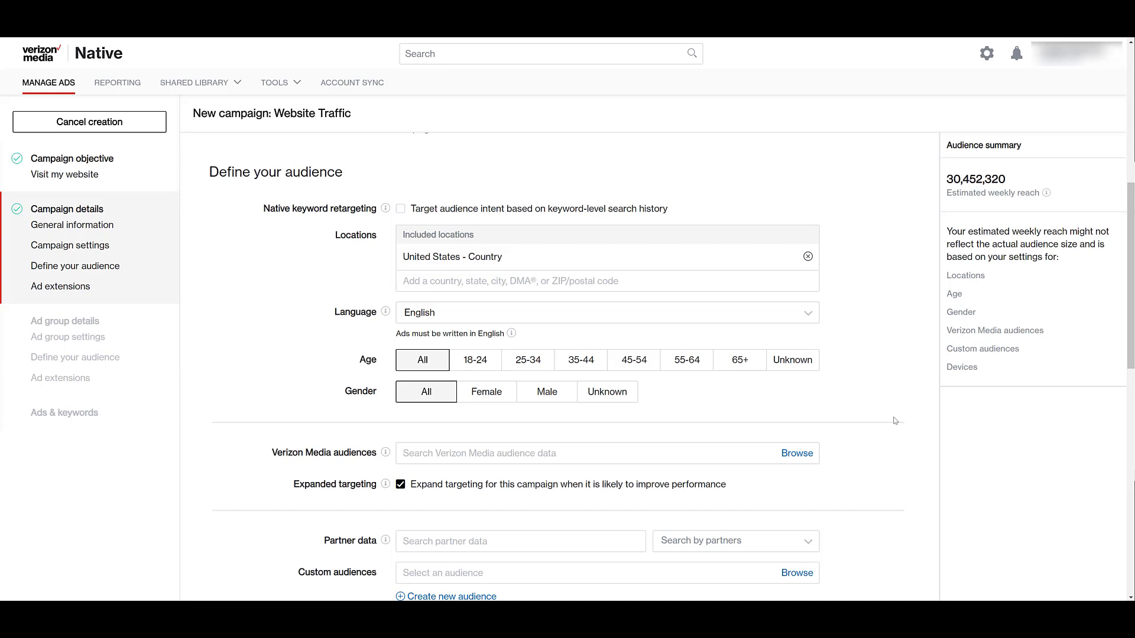
pyautogui.click(401, 210)
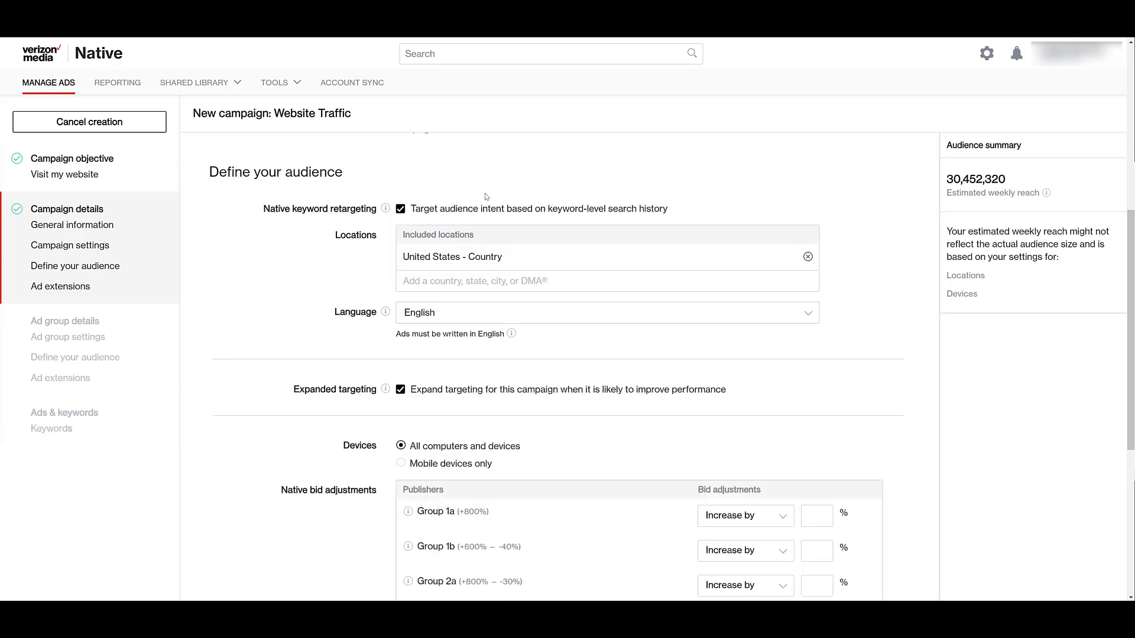
pyautogui.click(402, 211)
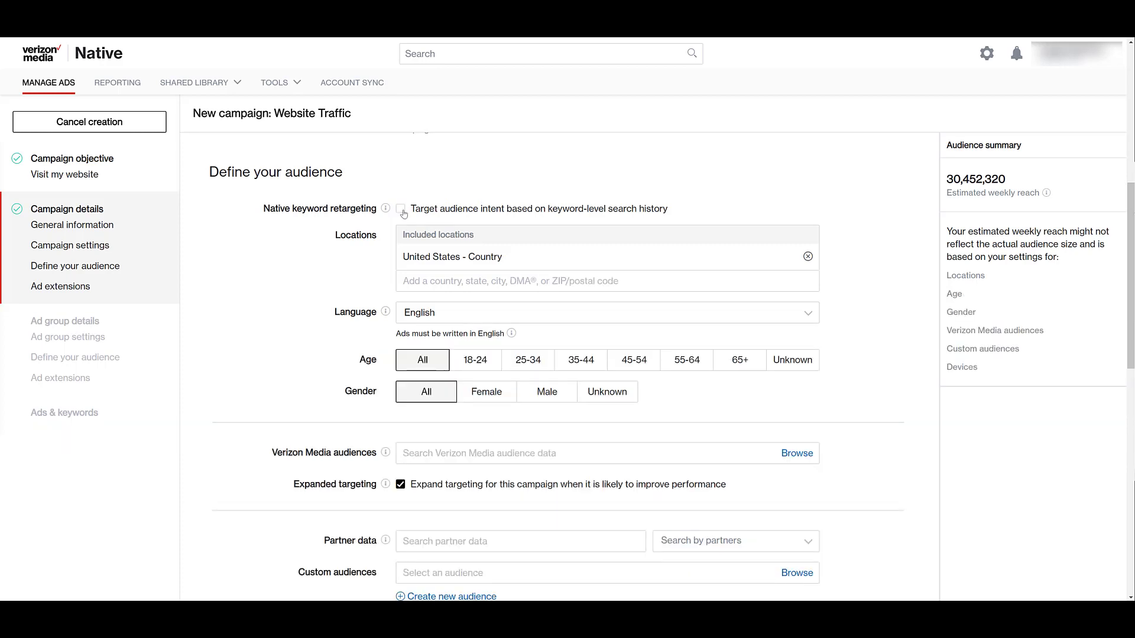
pyautogui.click(403, 210)
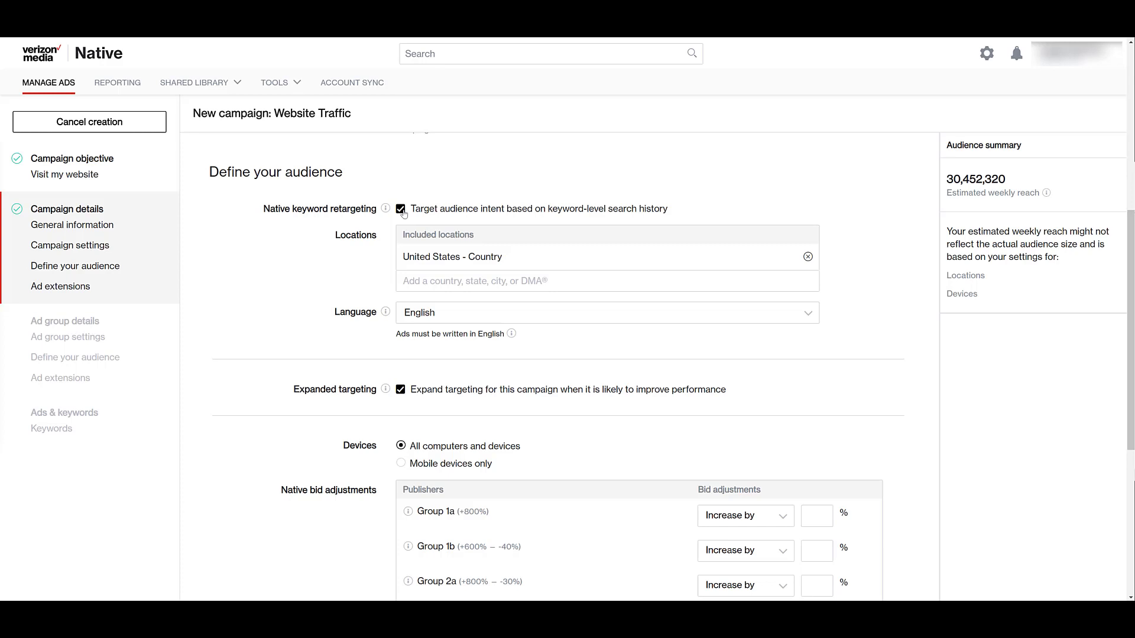
pyautogui.click(403, 211)
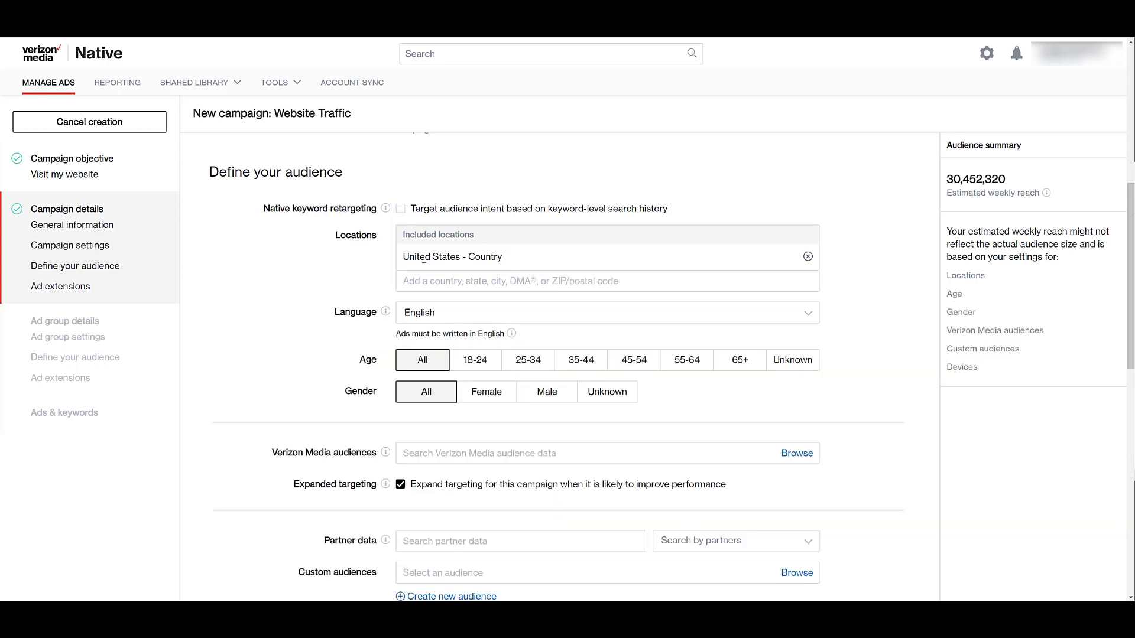
# - Exclude ZIP code 50142 (Le Grand, IA) from the campaign's locations
pyautogui.click(394, 282)
pyautogui.write('50142')
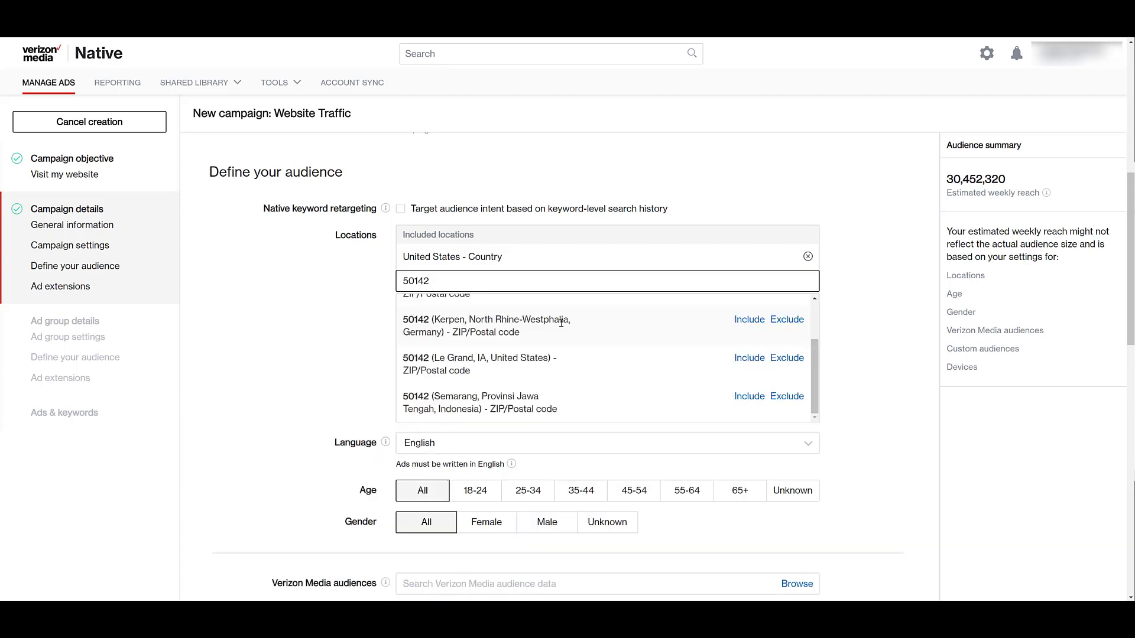
pyautogui.click(787, 359)
# - Keep English as the ad language and review the English-only ads note
pyautogui.click(764, 371)
pyautogui.moveTo(815, 412)
pyautogui.mouseDown()
pyautogui.moveTo(819, 482)
pyautogui.moveTo(818, 391)
pyautogui.mouseUp()
pyautogui.click(828, 388)
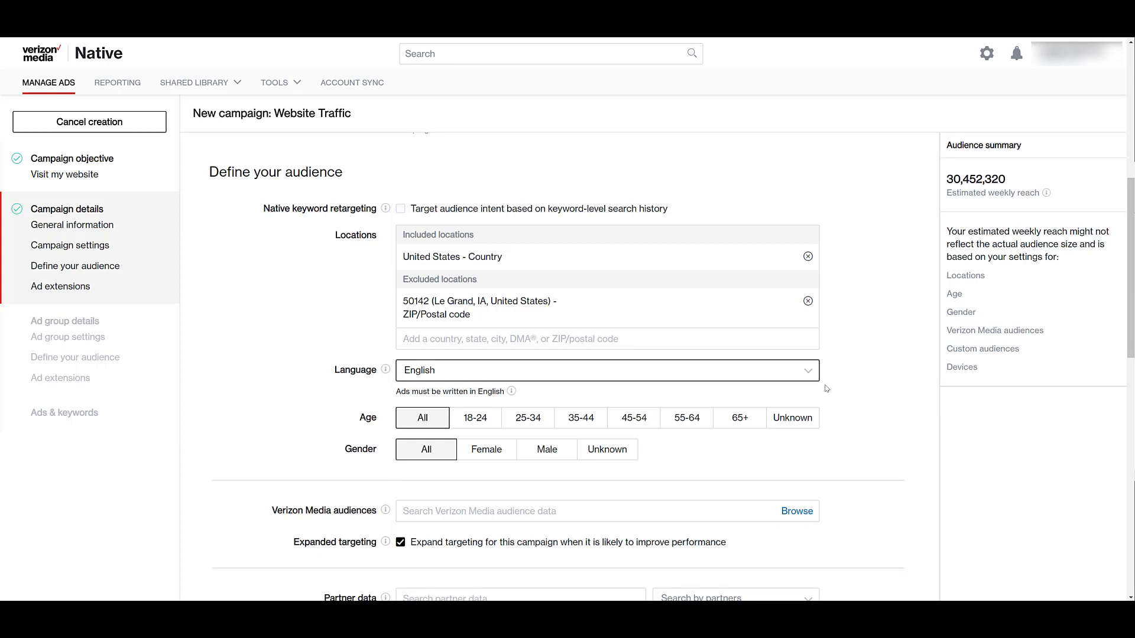
pyautogui.moveTo(393, 396); pyautogui.dragTo(505, 395)
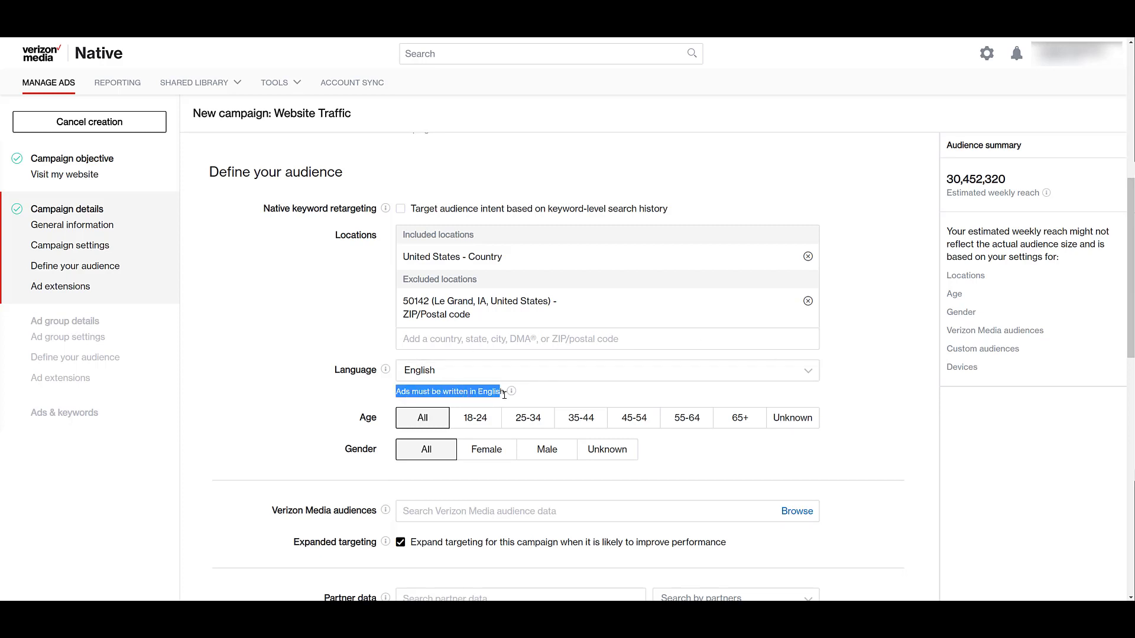
pyautogui.click(836, 394)
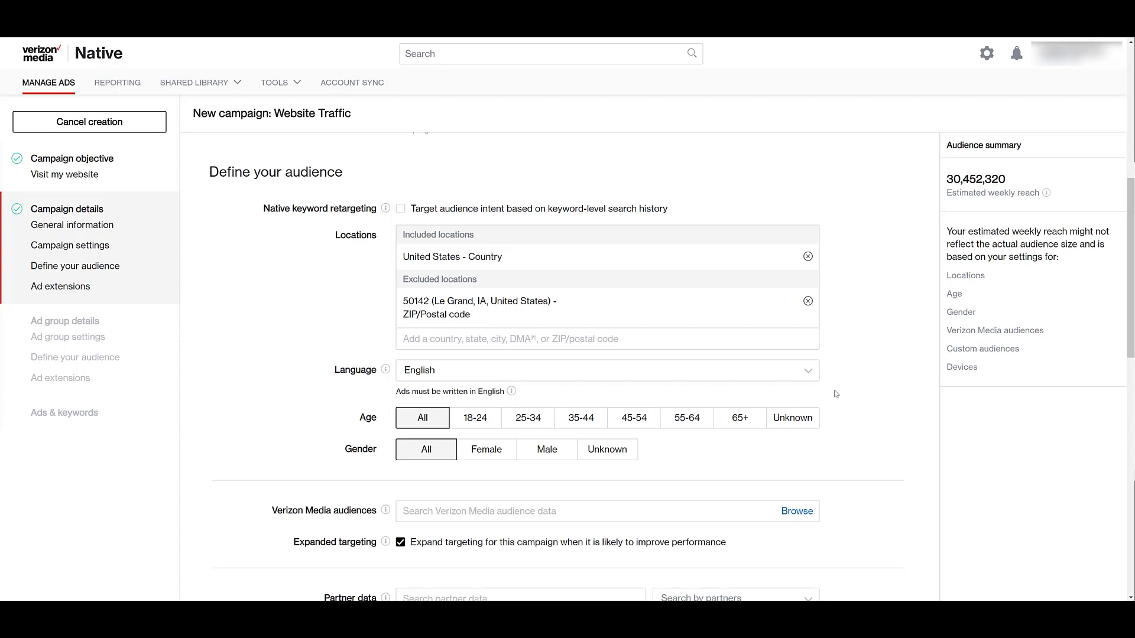
pyautogui.scroll(-5, 836, 394)
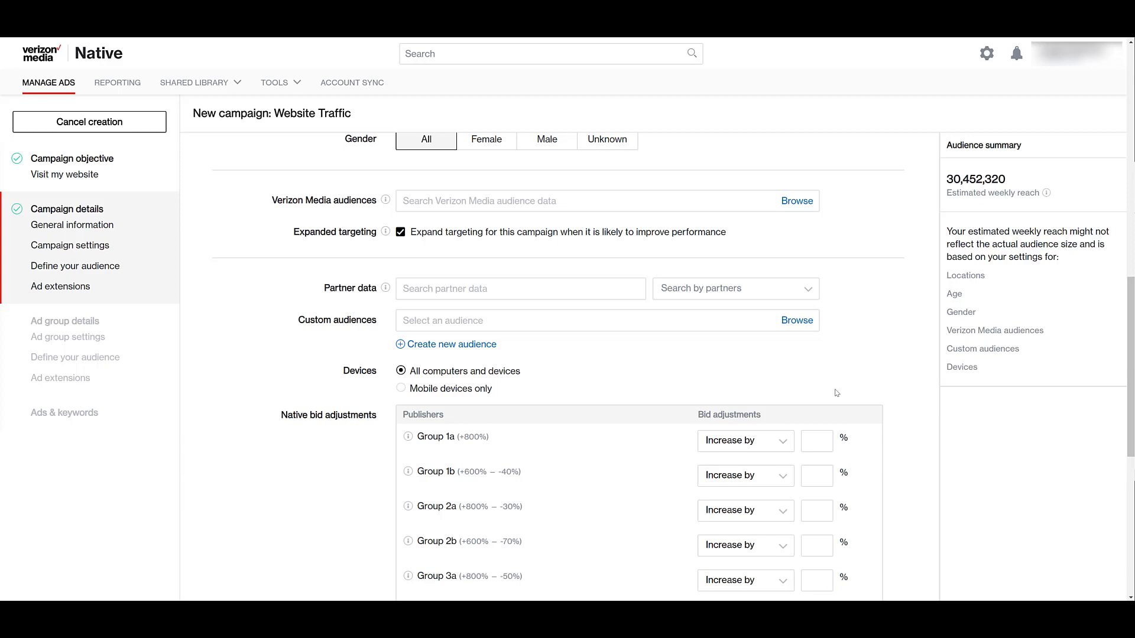
# - Search 'marketing' and add the Digital marketing and Marketing interest audiences
pyautogui.click(686, 205)
pyautogui.write('marketing')
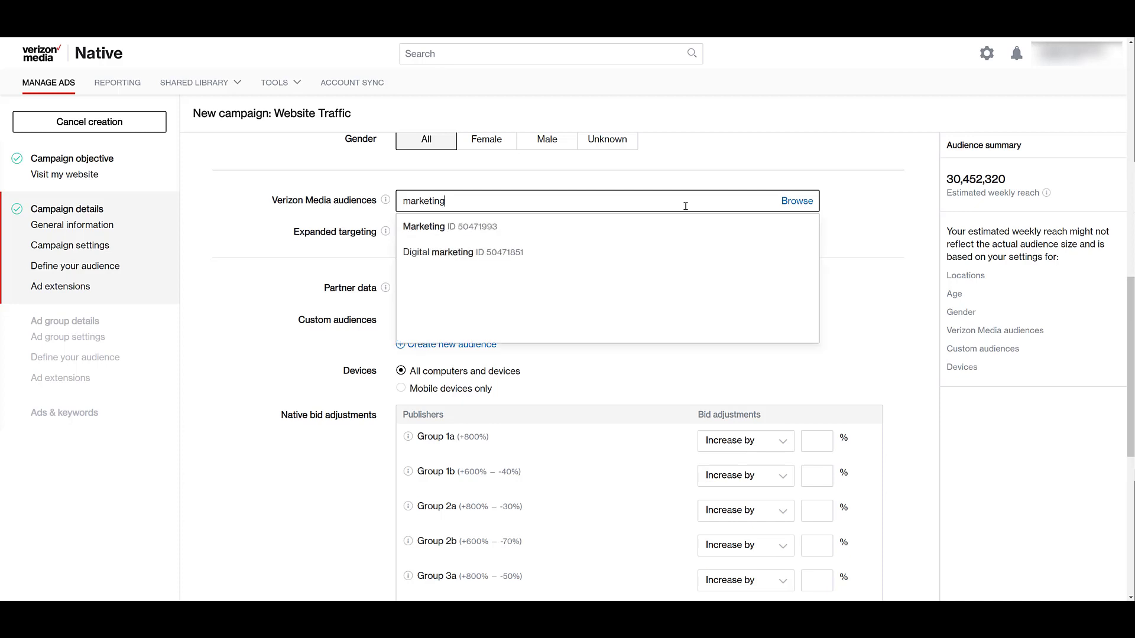
pyautogui.moveTo(653, 230)
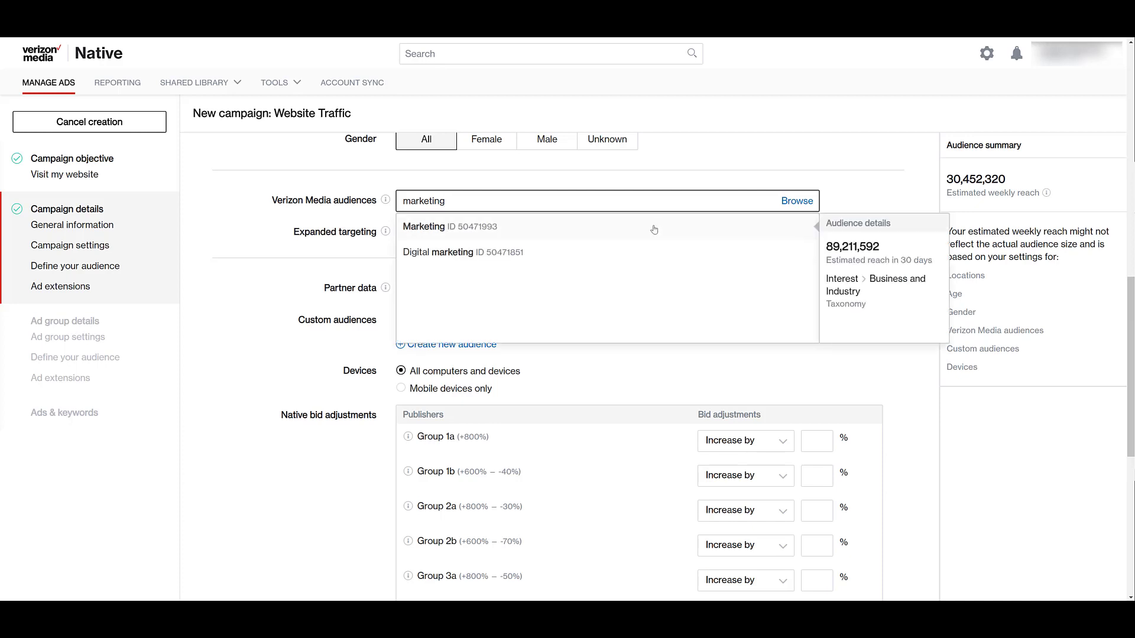
pyautogui.click(638, 262)
pyautogui.click(626, 281)
# - Try audience searches for 'business' and then 'fashion'
pyautogui.hotkey('ctrl', 'a')
pyautogui.write('business')
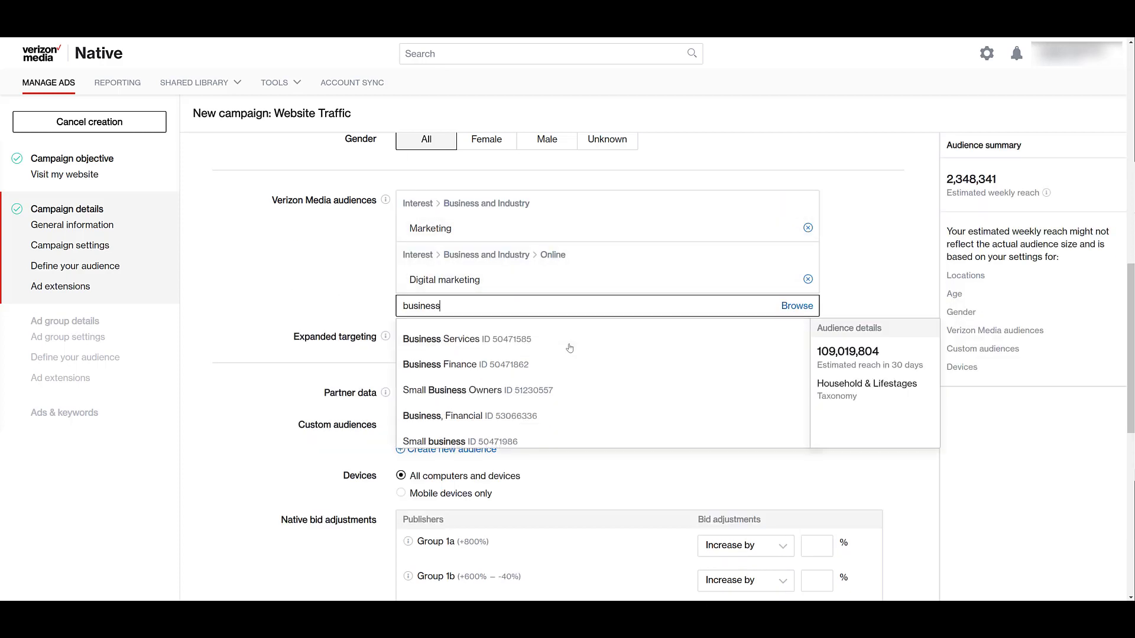
pyautogui.scroll(-5, 569, 348)
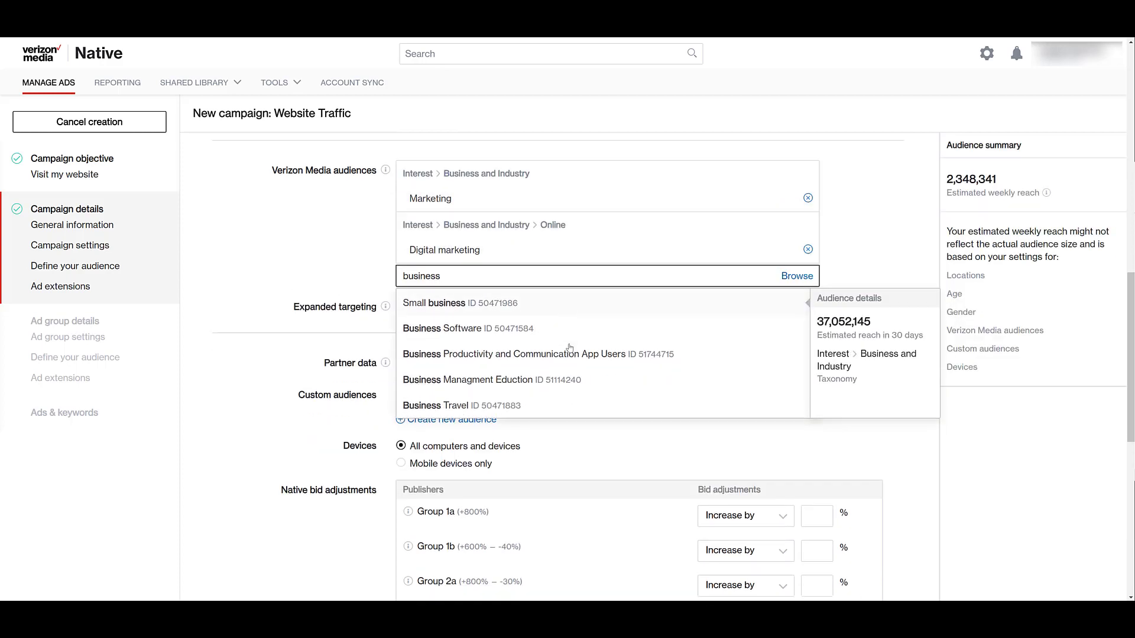
pyautogui.click(545, 256)
pyautogui.hotkey('ctrl', 'a')
pyautogui.write('fashion')
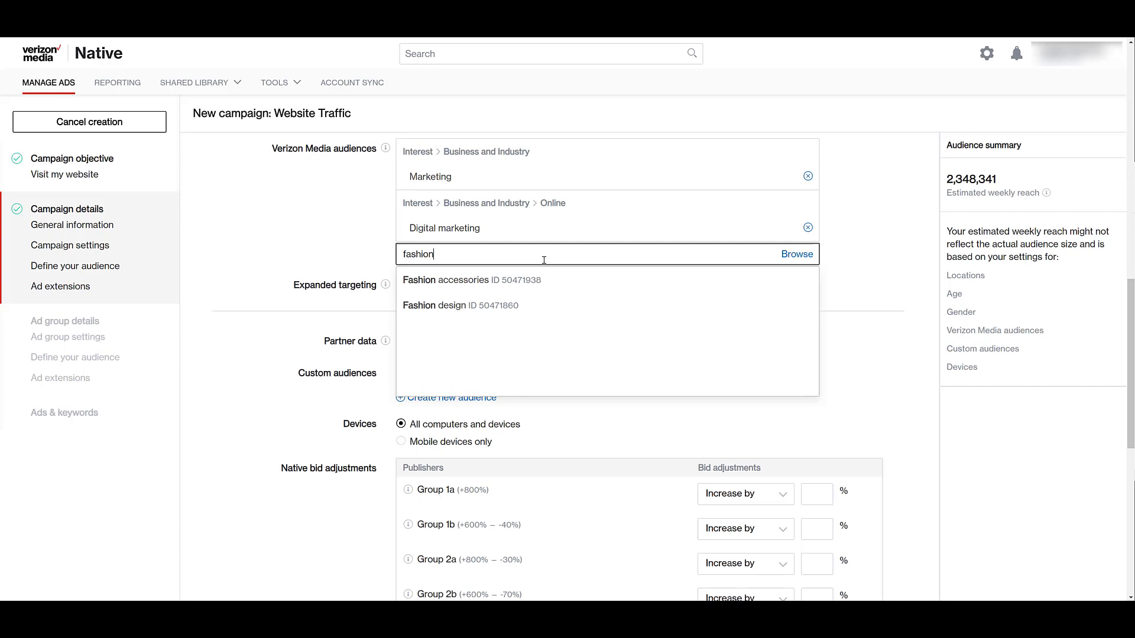
# - Abandon the 'fashion' audience search and turn off expanded targeting
pyautogui.click(358, 259)
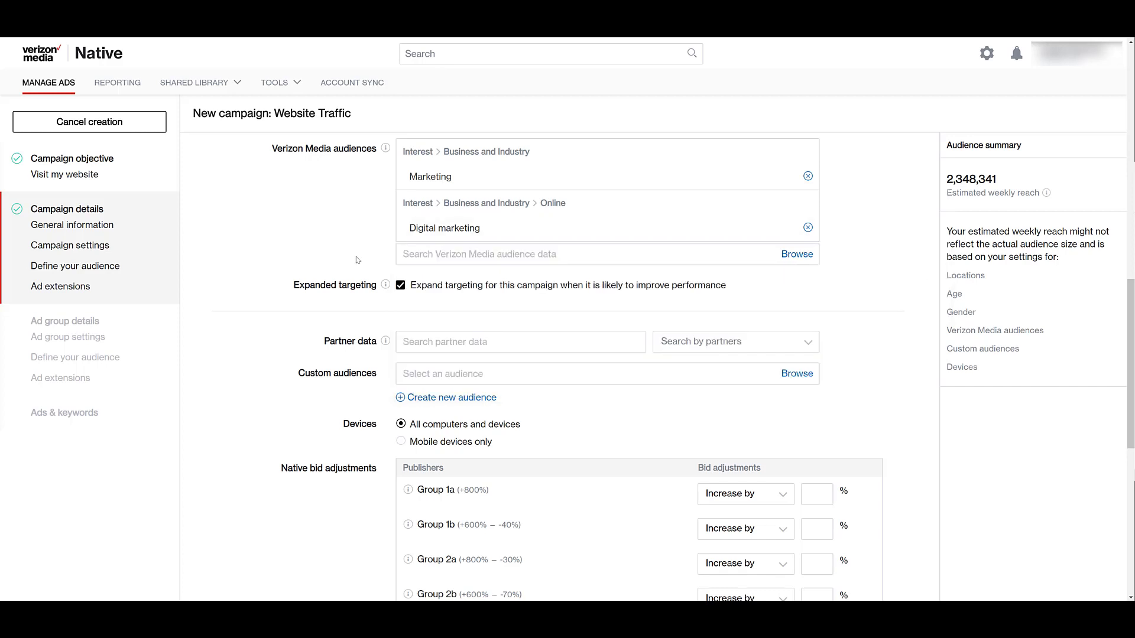
pyautogui.click(400, 286)
pyautogui.scroll(-2, 401, 290)
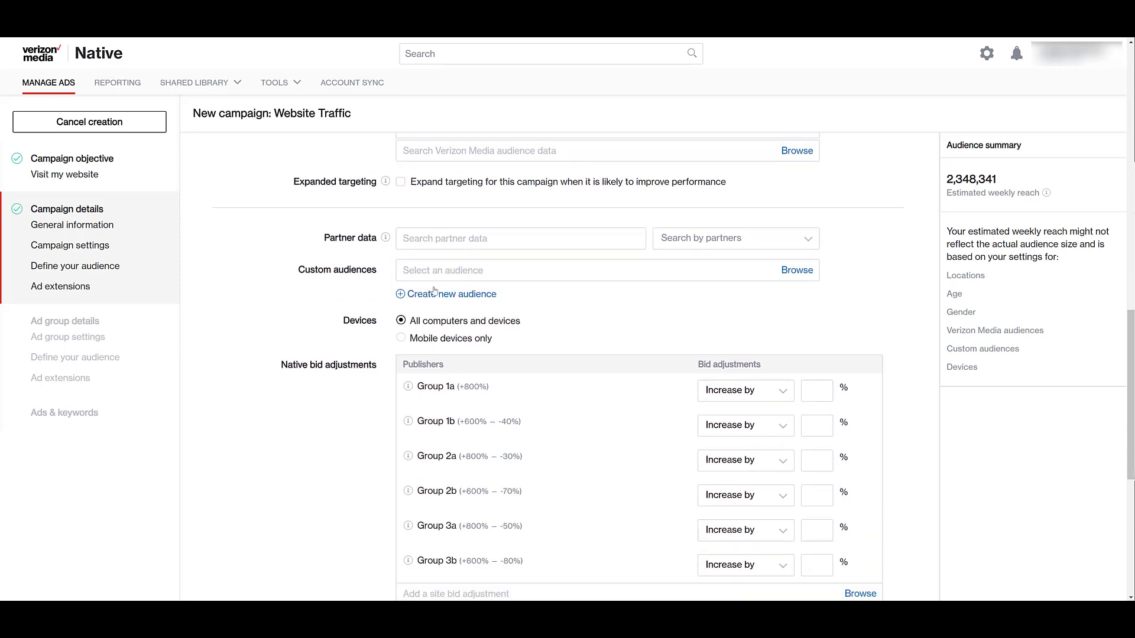
# - Browse the data partners list and try, then remove, an 'adobe' partner data search
pyautogui.click(685, 243)
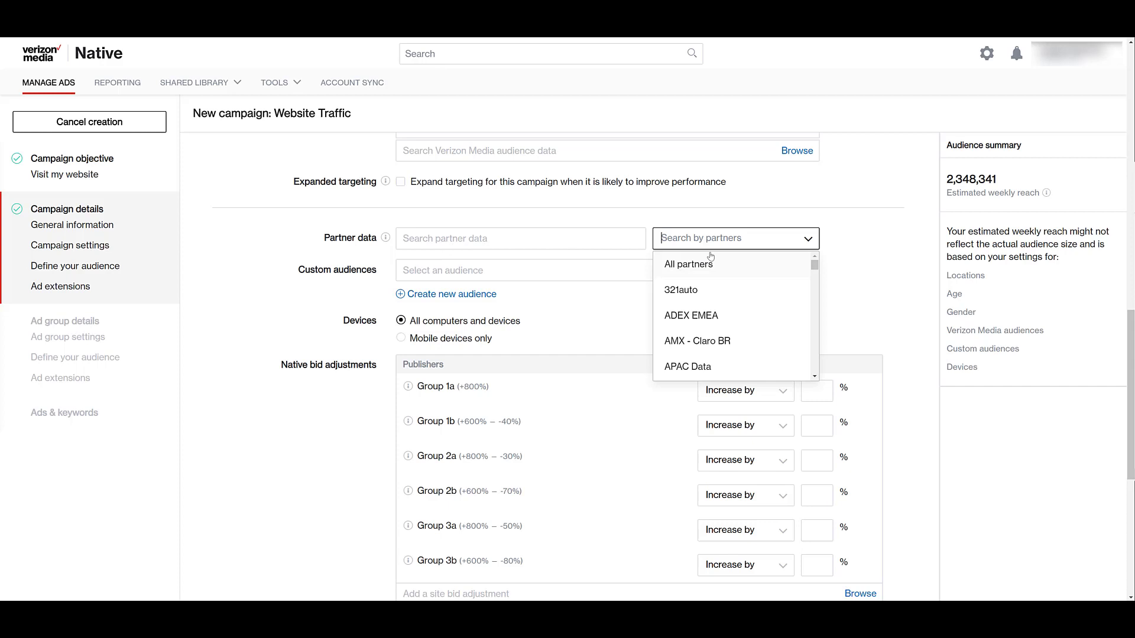
pyautogui.moveTo(815, 268); pyautogui.dragTo(821, 370)
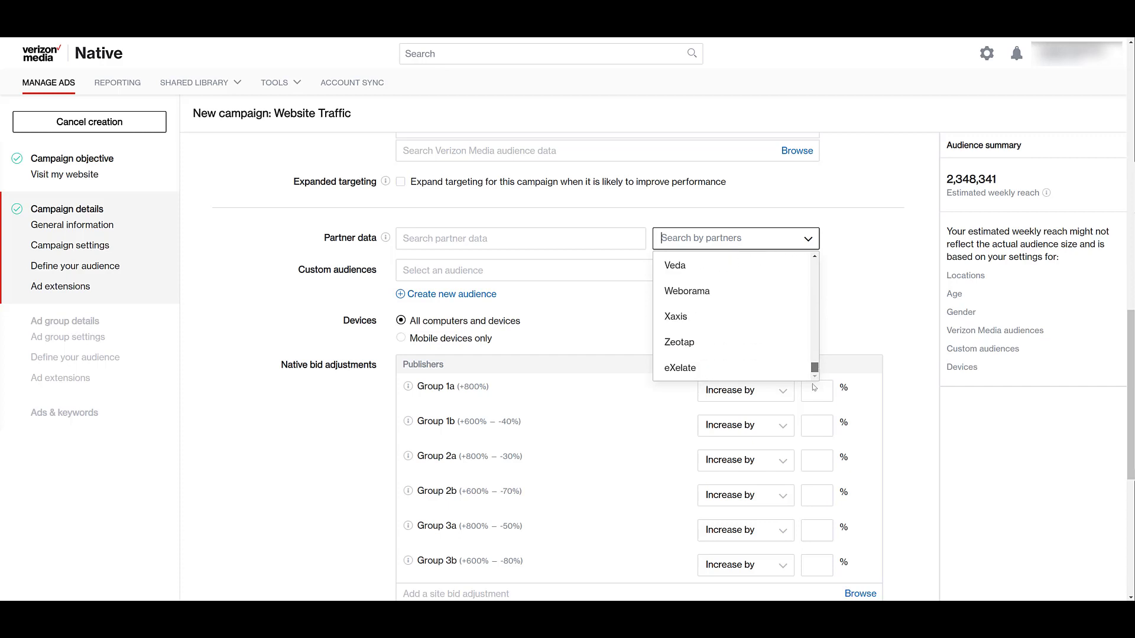
pyautogui.click(518, 247)
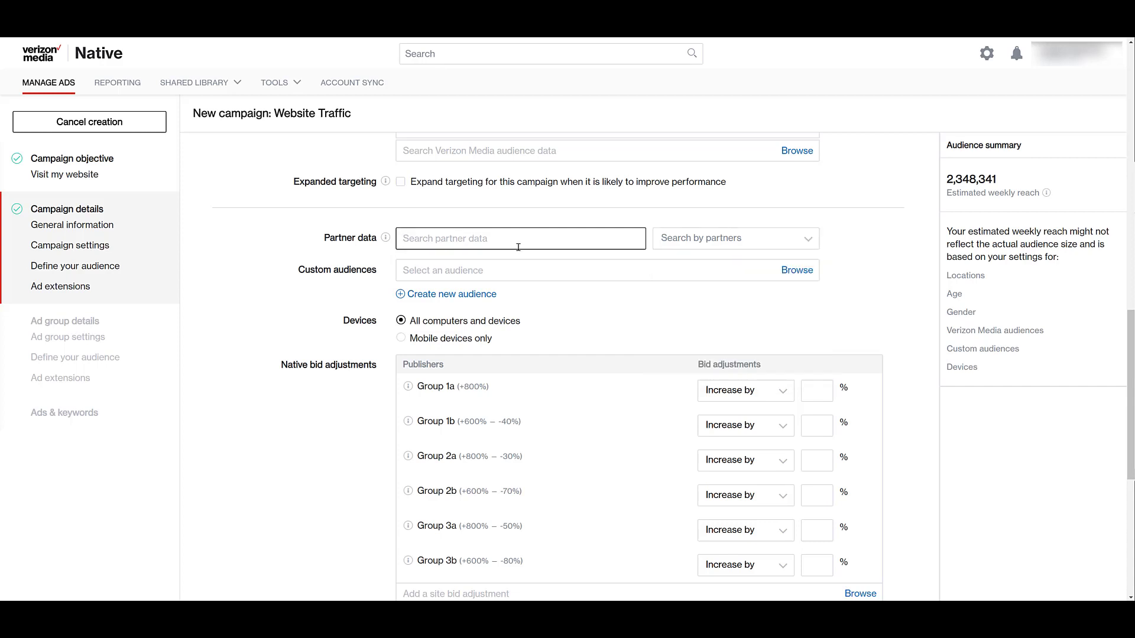
pyautogui.write('adobe')
pyautogui.press('BackSpace')
pyautogui.press('BackSpace')
pyautogui.press('BackSpace')
pyautogui.press('BackSpace')
pyautogui.press('BackSpace')
pyautogui.click(202, 89)
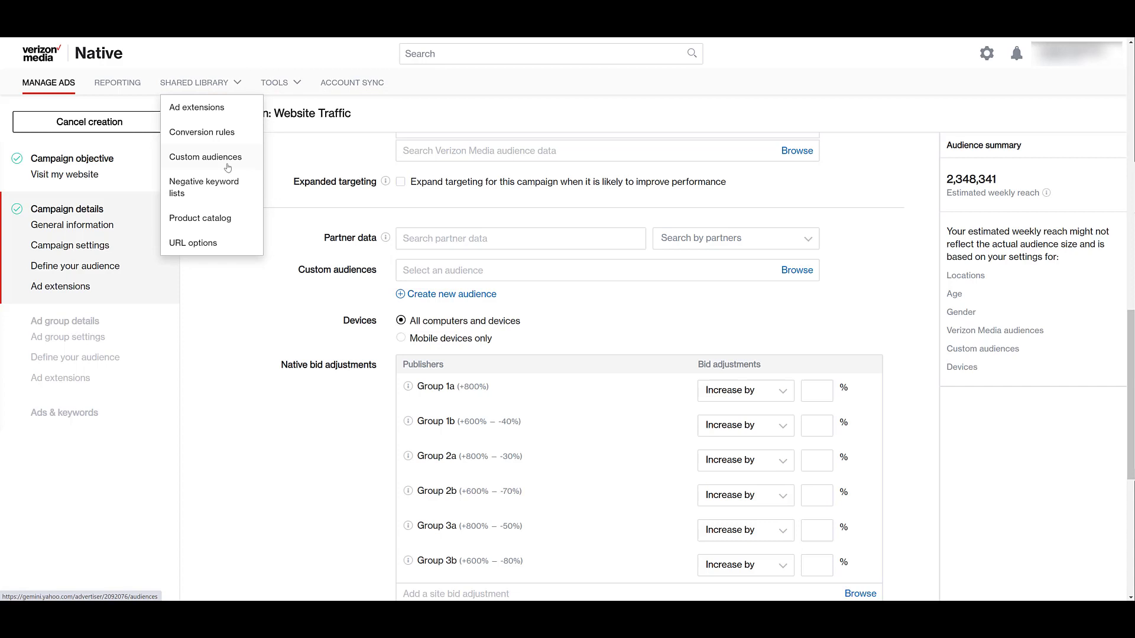
pyautogui.click(228, 168)
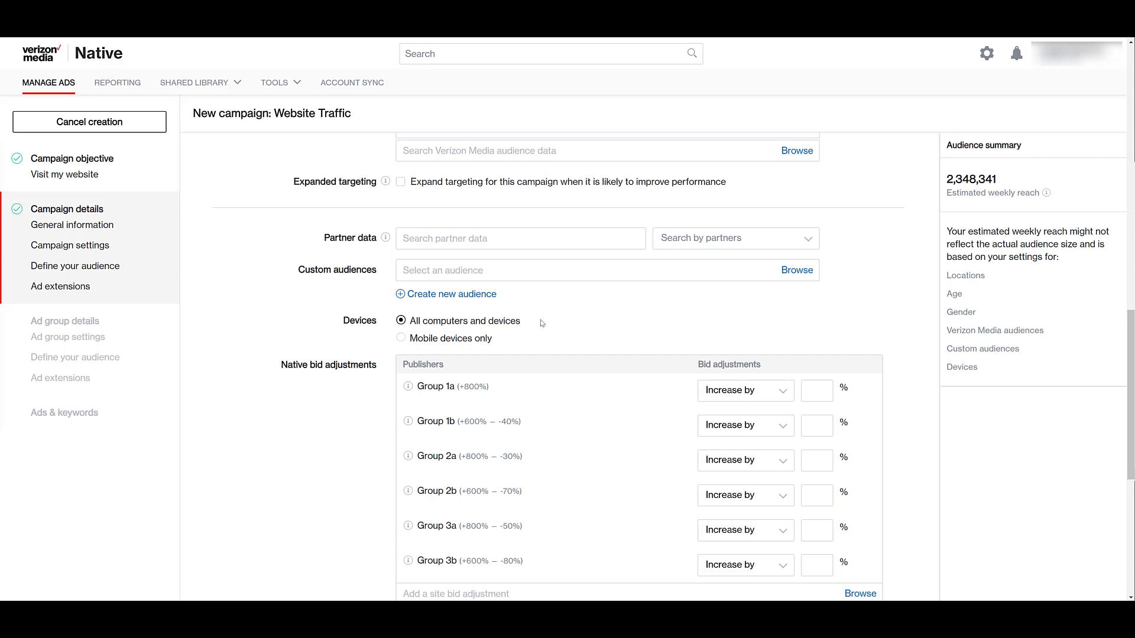
pyautogui.scroll(-2, 606, 315)
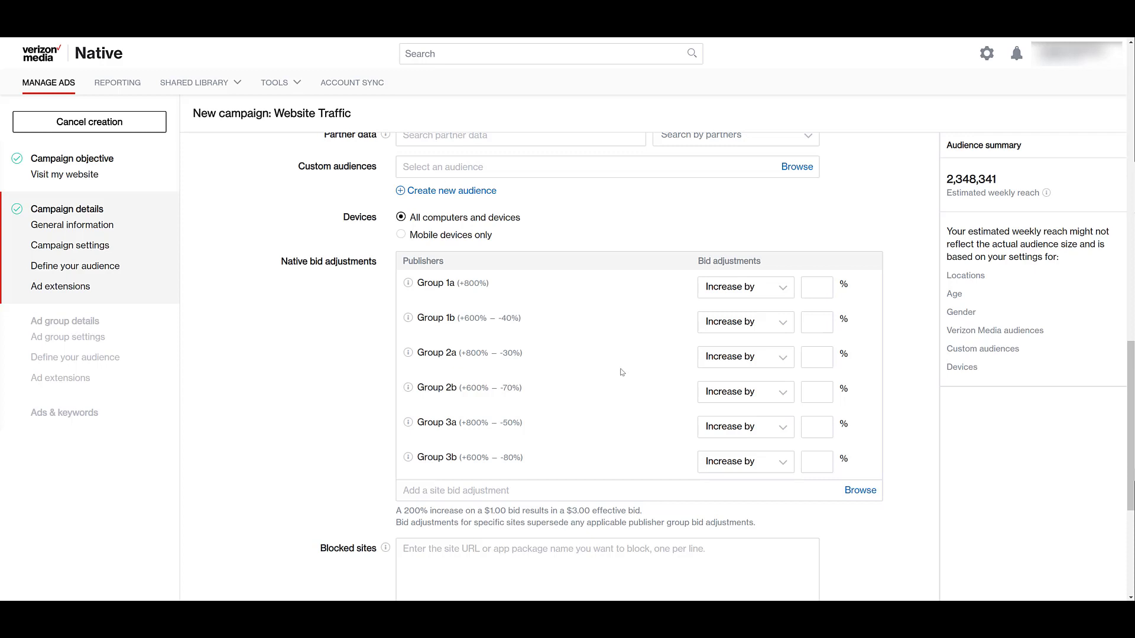
pyautogui.moveTo(409, 285)
pyautogui.moveTo(411, 354)
pyautogui.moveTo(410, 459)
pyautogui.scroll(-3, 328, 394)
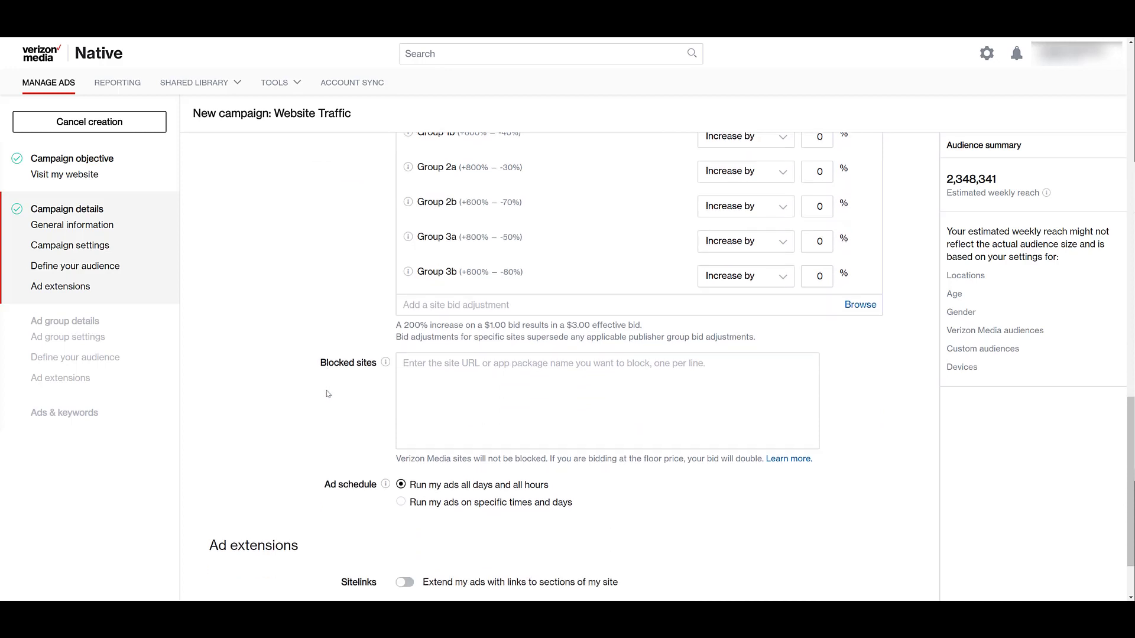
pyautogui.scroll(-1, 329, 394)
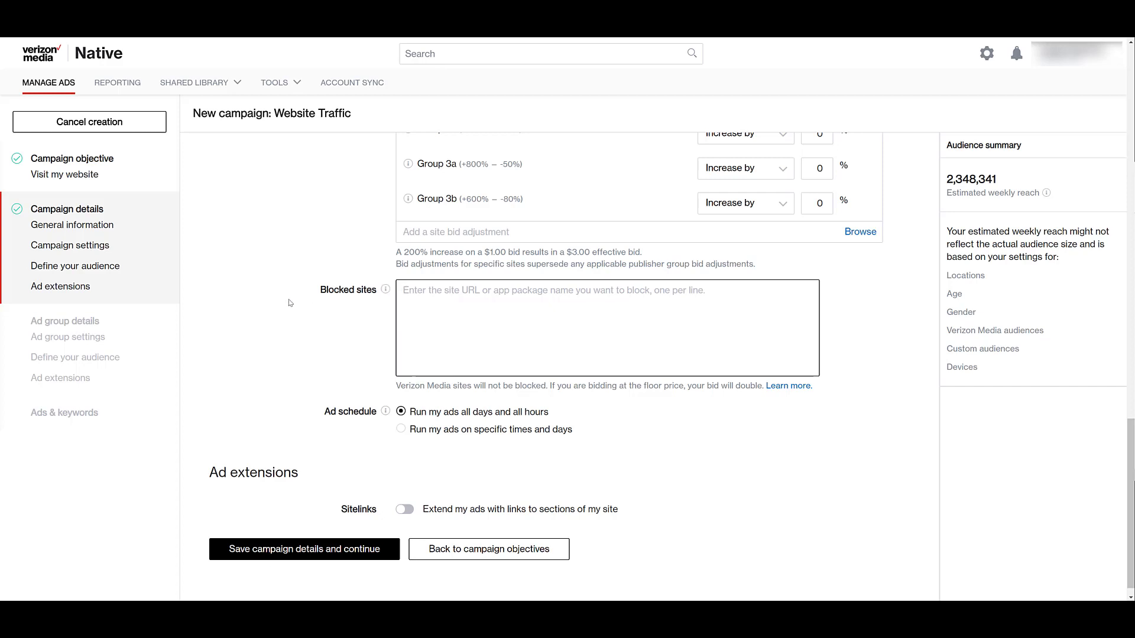
# - Preview the specific times and days schedule, then revert to running ads all days and hours
pyautogui.scroll(-1, 288, 307)
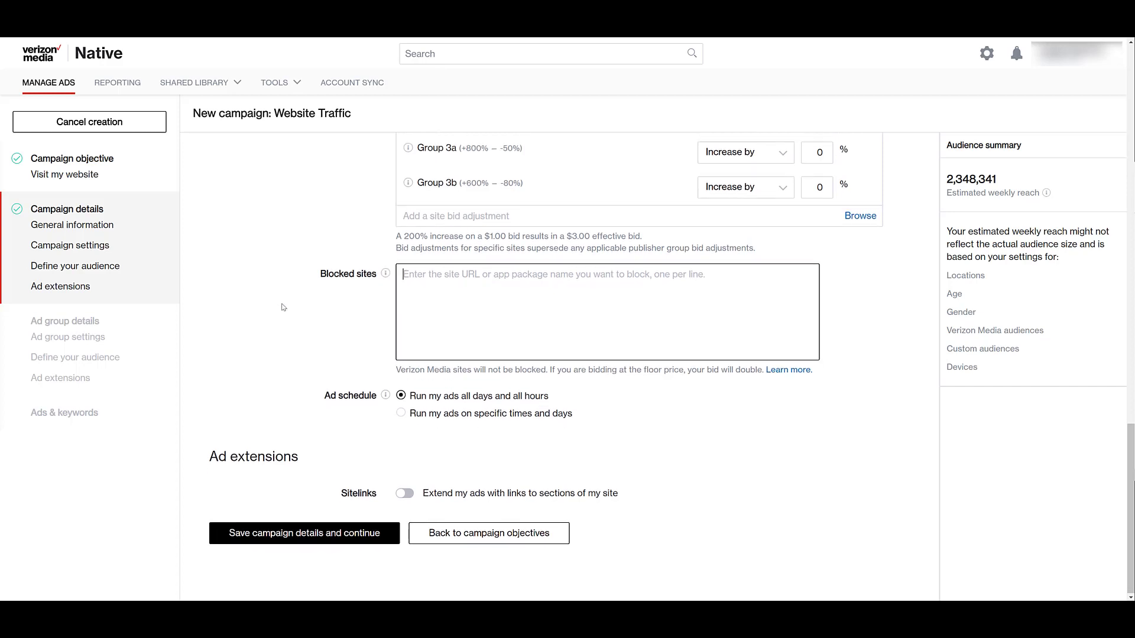
pyautogui.click(401, 413)
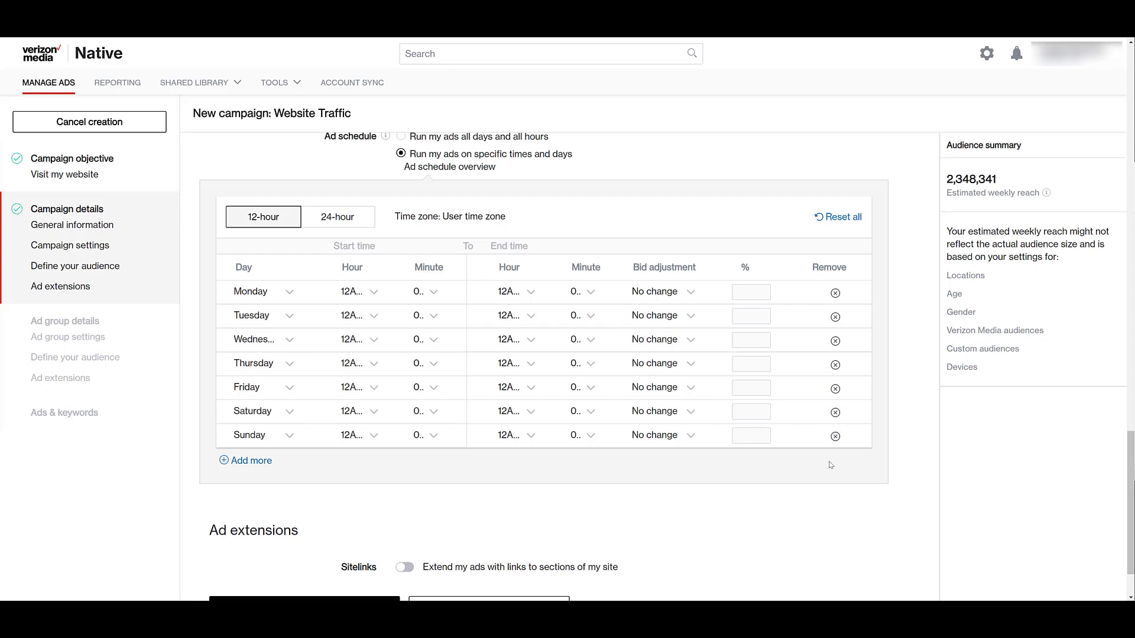
pyautogui.click(462, 138)
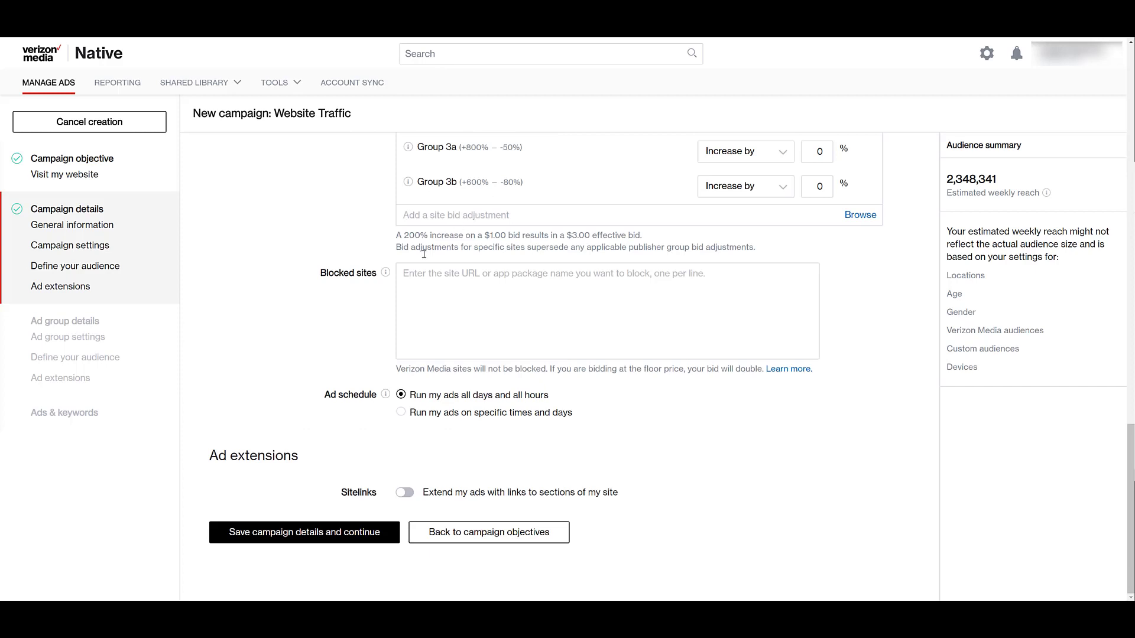
# - Turn on sitelinks and create a 'Paid Media Pros Blog' sitelink with the blog URL and both images
pyautogui.click(405, 493)
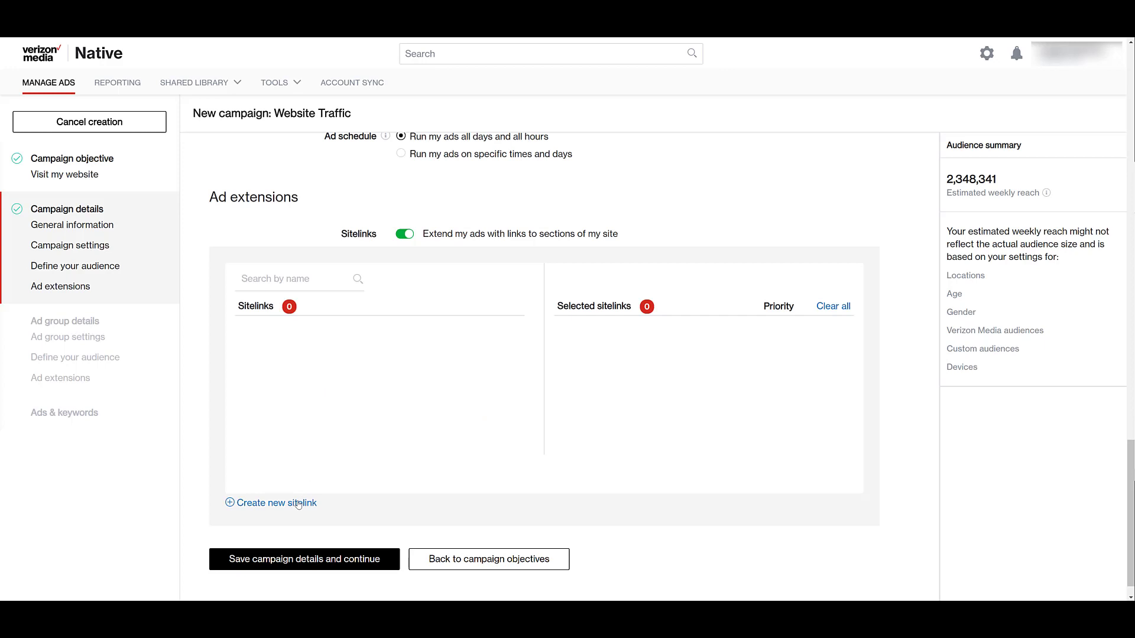
pyautogui.click(297, 504)
pyautogui.write('Paid Media Pros Blog')
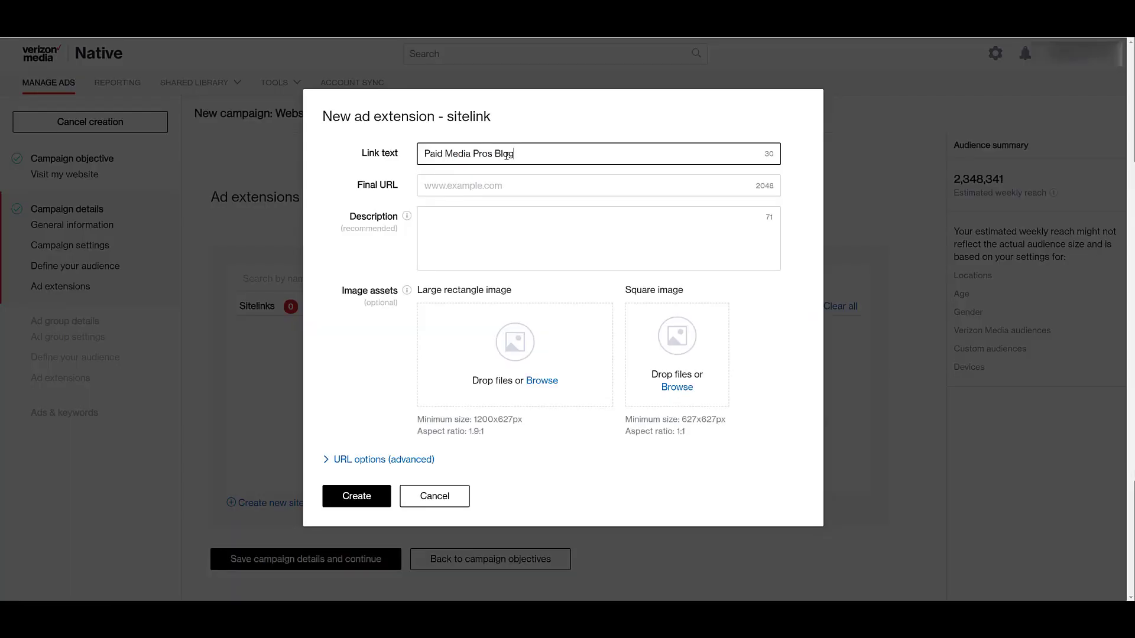
pyautogui.click(497, 185)
pyautogui.write('https://www.paidmediapros.com/blog/')
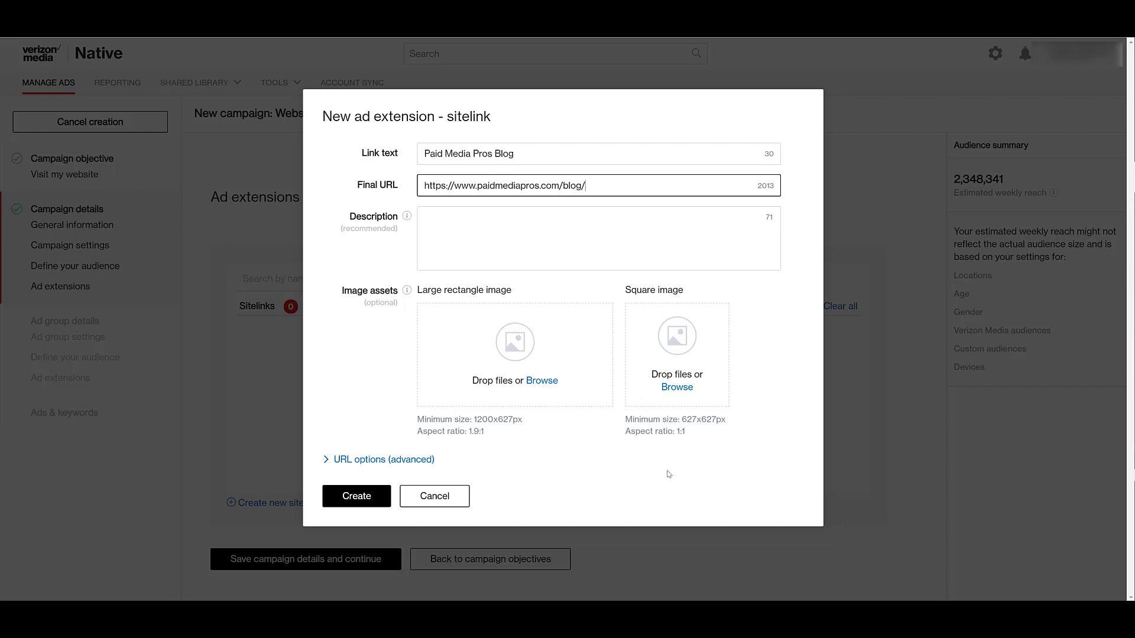
pyautogui.click(677, 387)
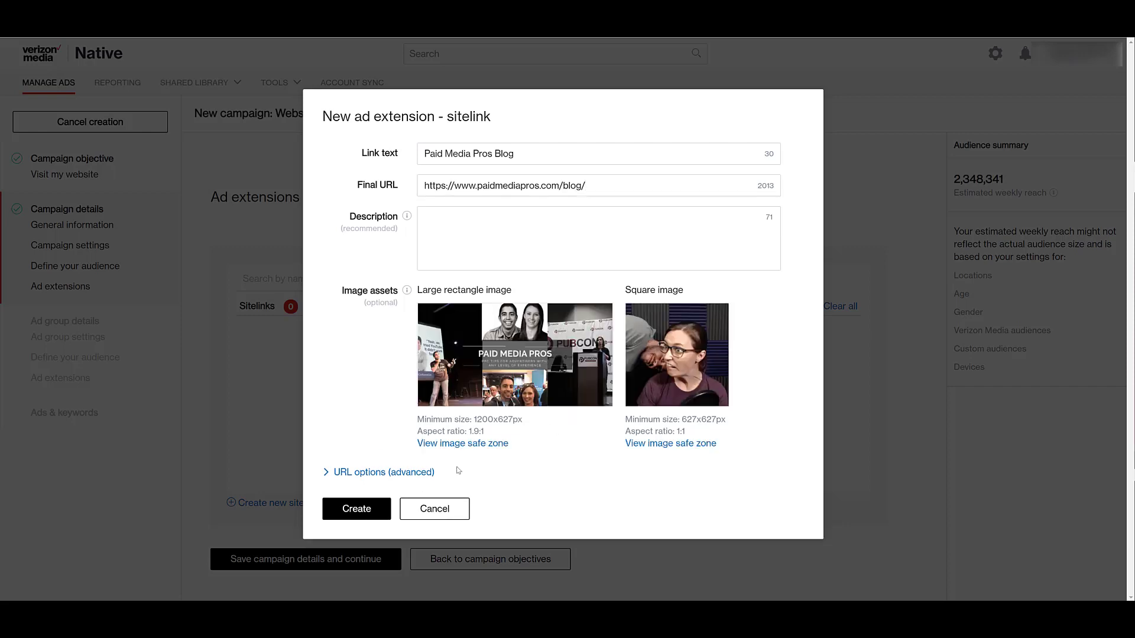
pyautogui.click(355, 510)
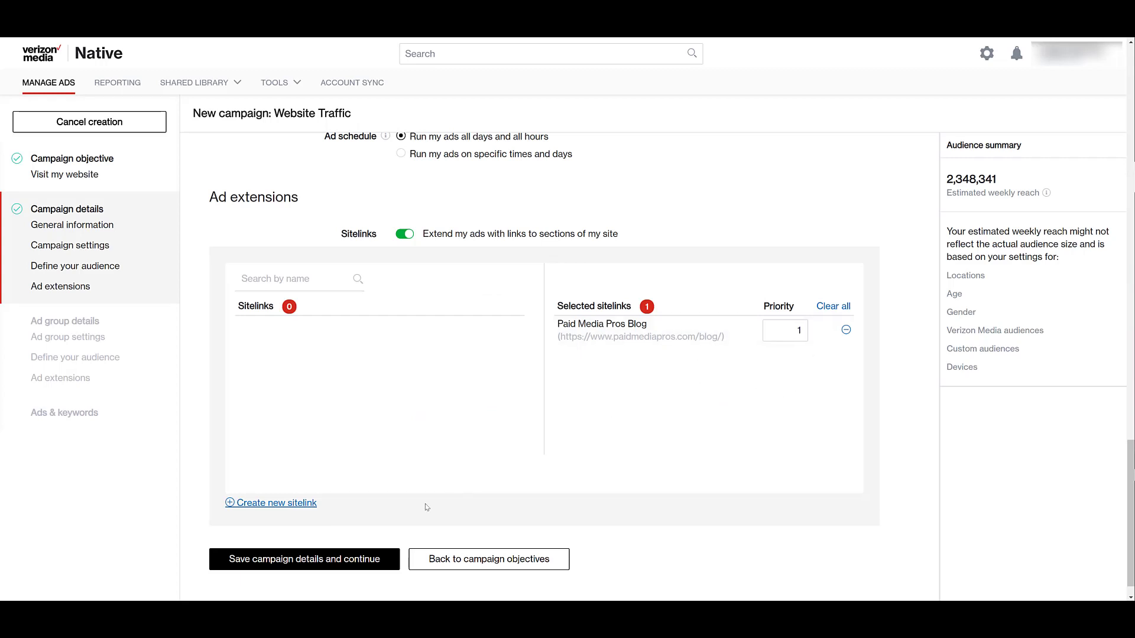
# - Save the campaign details, keep campaign-level audience settings, and save the ad group at a $1.00 average bid
pyautogui.click(370, 560)
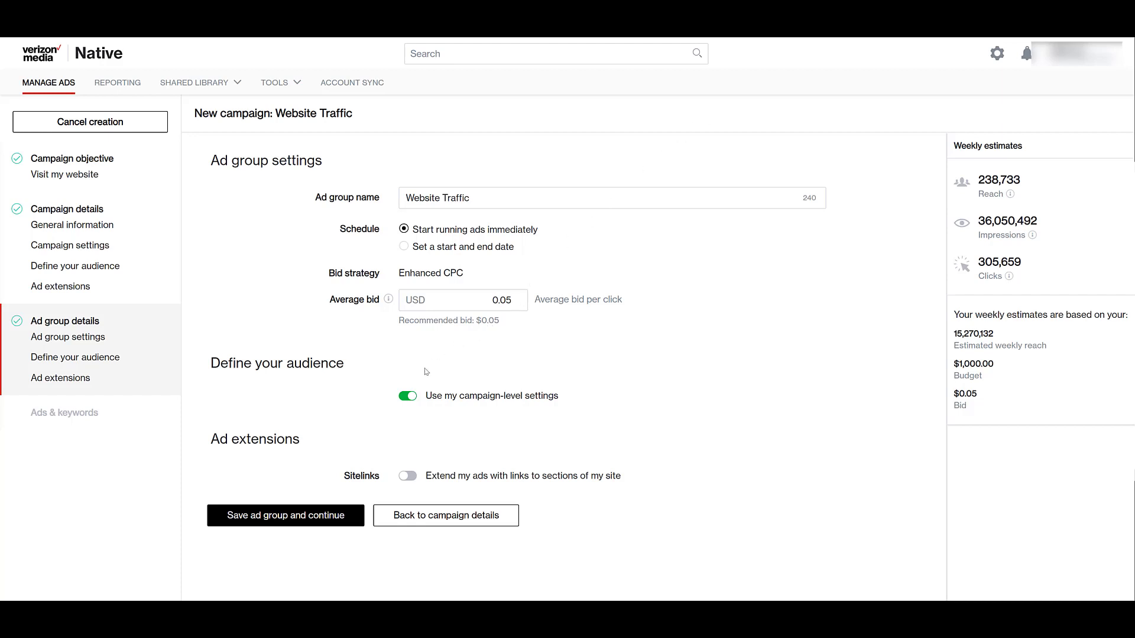
pyautogui.click(411, 397)
pyautogui.scroll(-3, 410, 401)
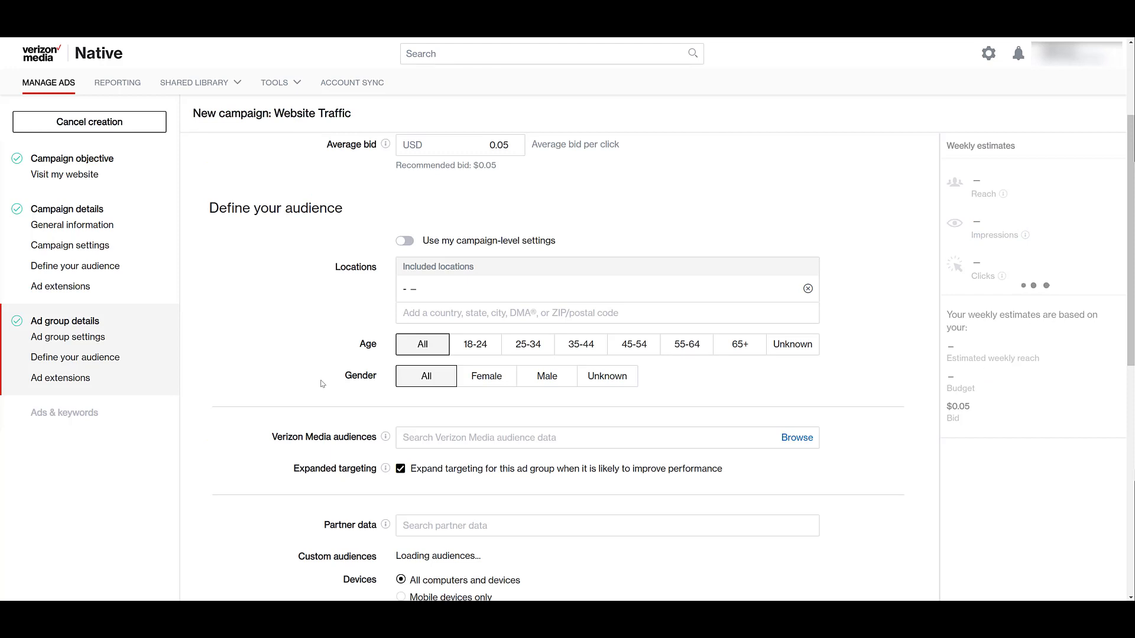
pyautogui.scroll(-3, 323, 384)
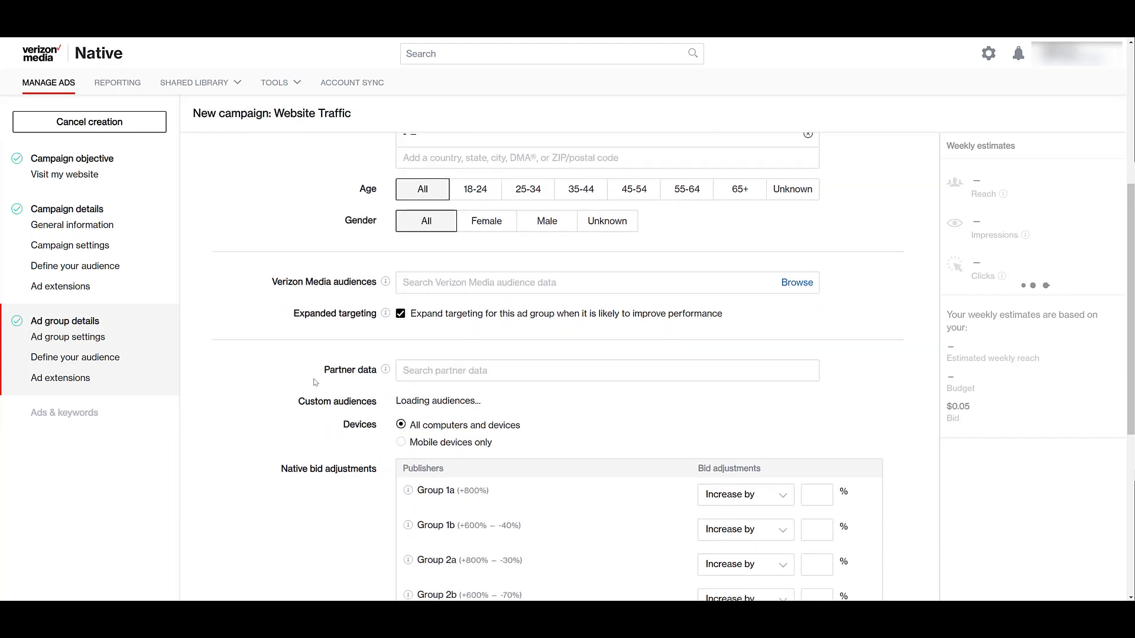
pyautogui.scroll(2, 314, 381)
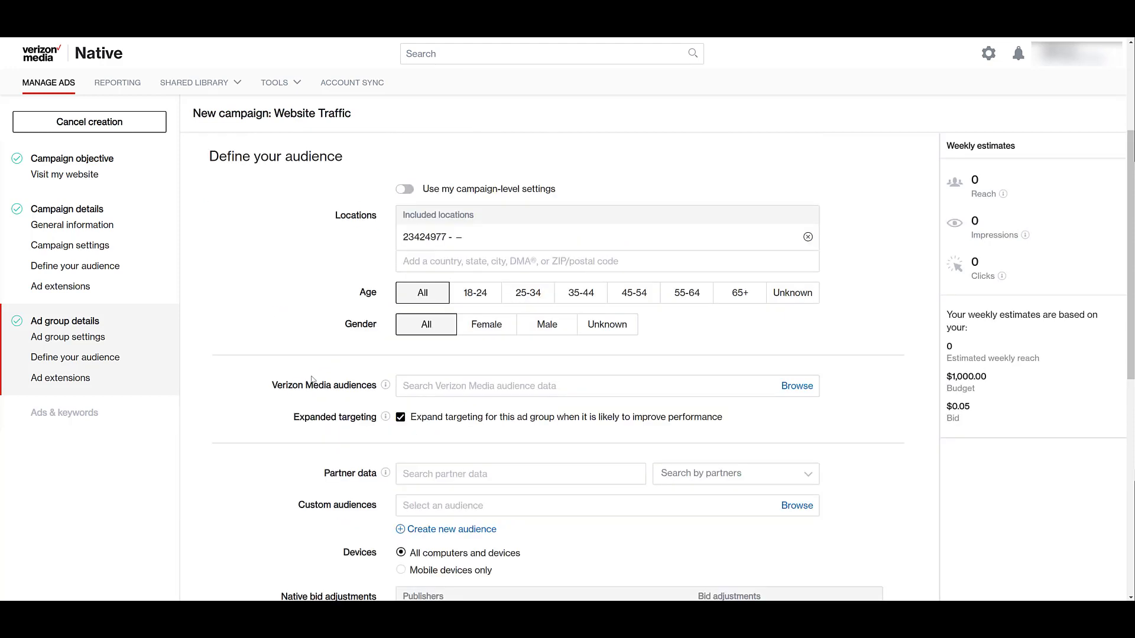
pyautogui.click(404, 189)
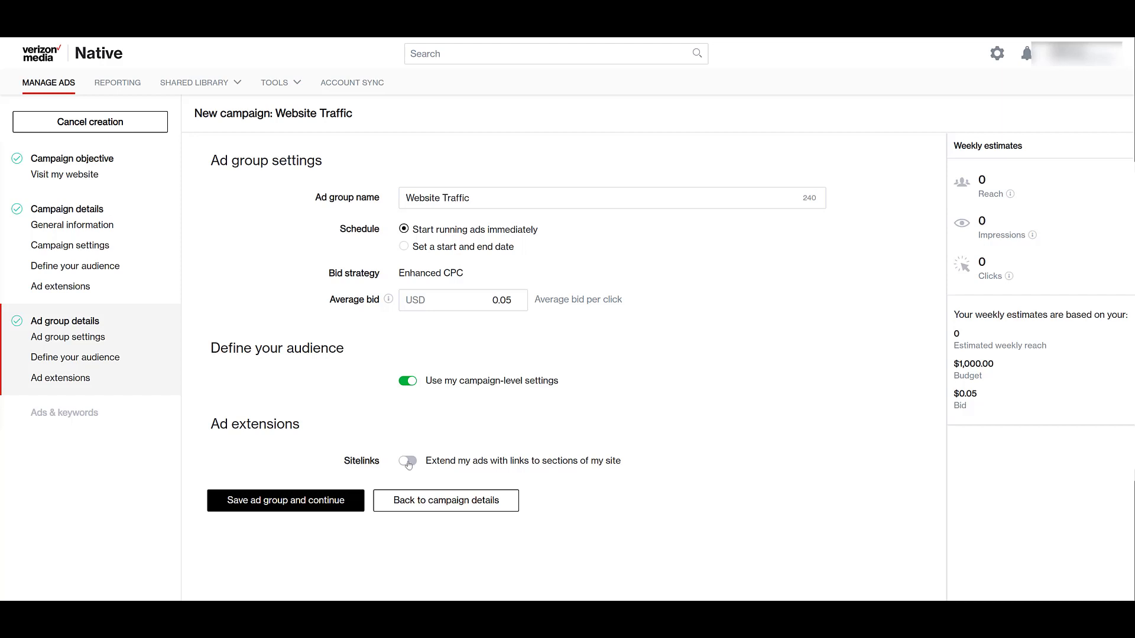
pyautogui.click(496, 300)
pyautogui.click(261, 500)
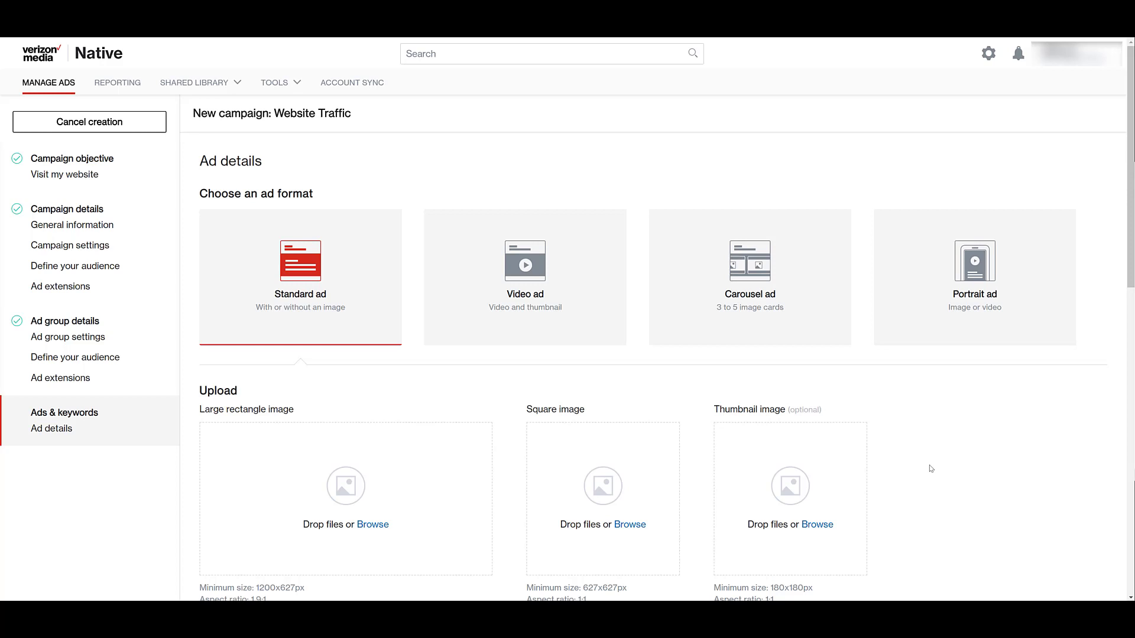
# - Try the Video ad format, then settle on the Carousel ad format with three image cards
pyautogui.scroll(-1, 932, 469)
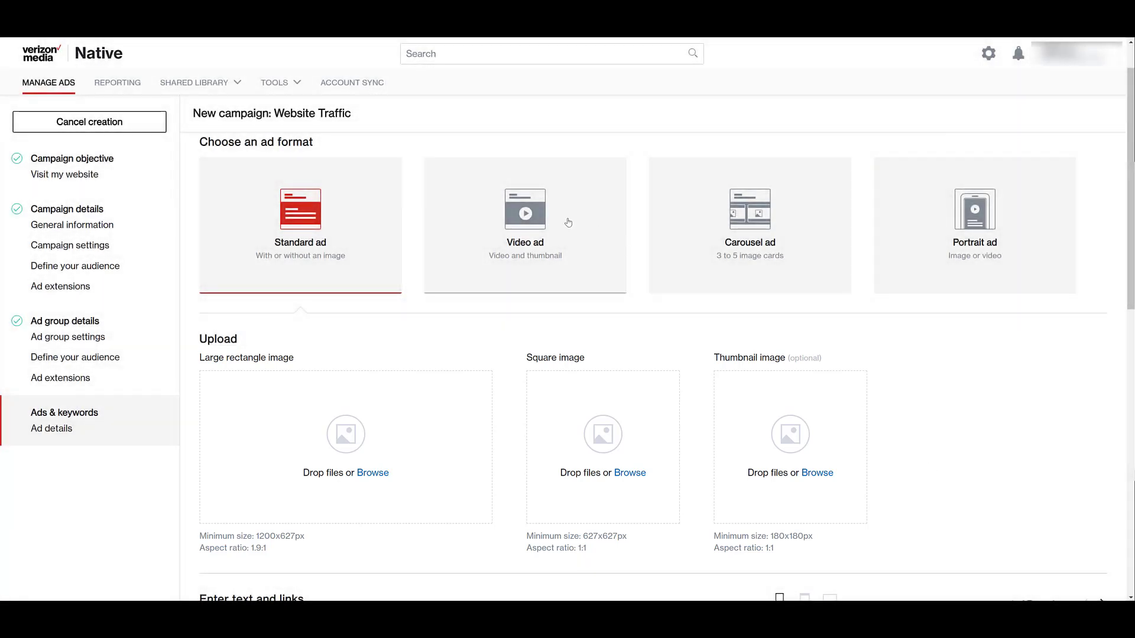
pyautogui.click(568, 222)
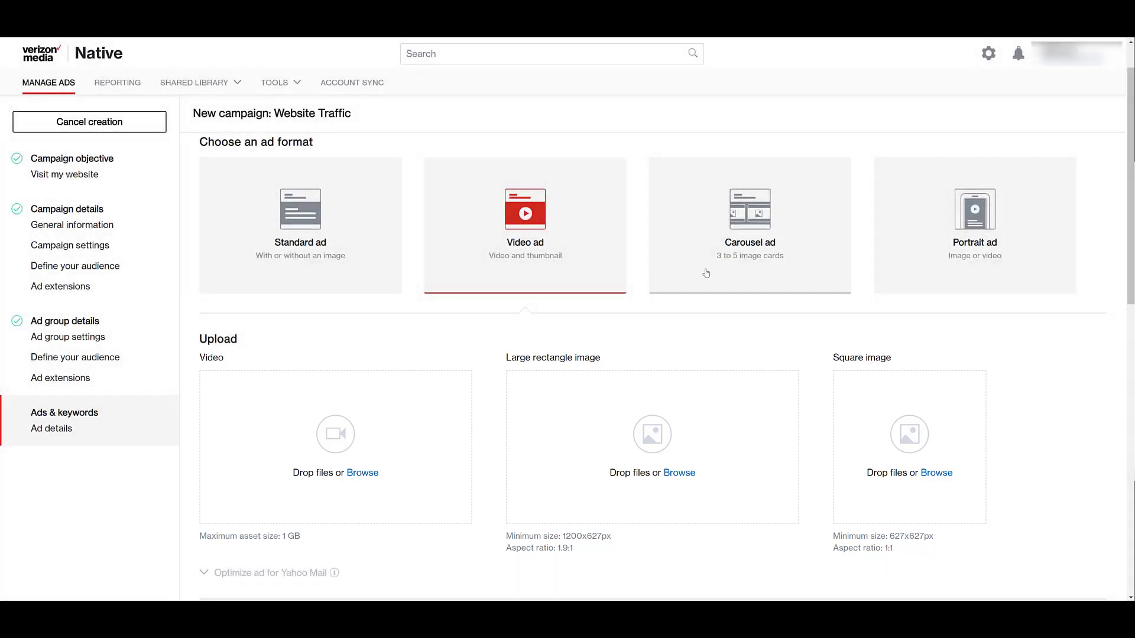
pyautogui.click(706, 273)
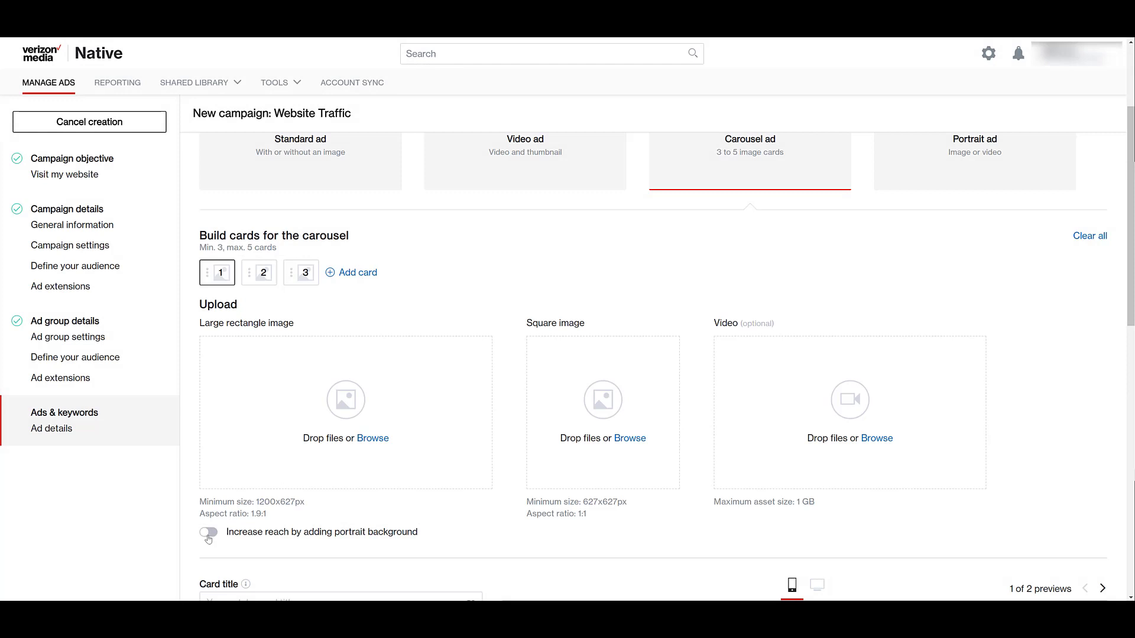
# - Leave the portrait background off and select the Portrait ad format with its portrait and panorama uploads
pyautogui.click(208, 533)
pyautogui.scroll(-3, 398, 461)
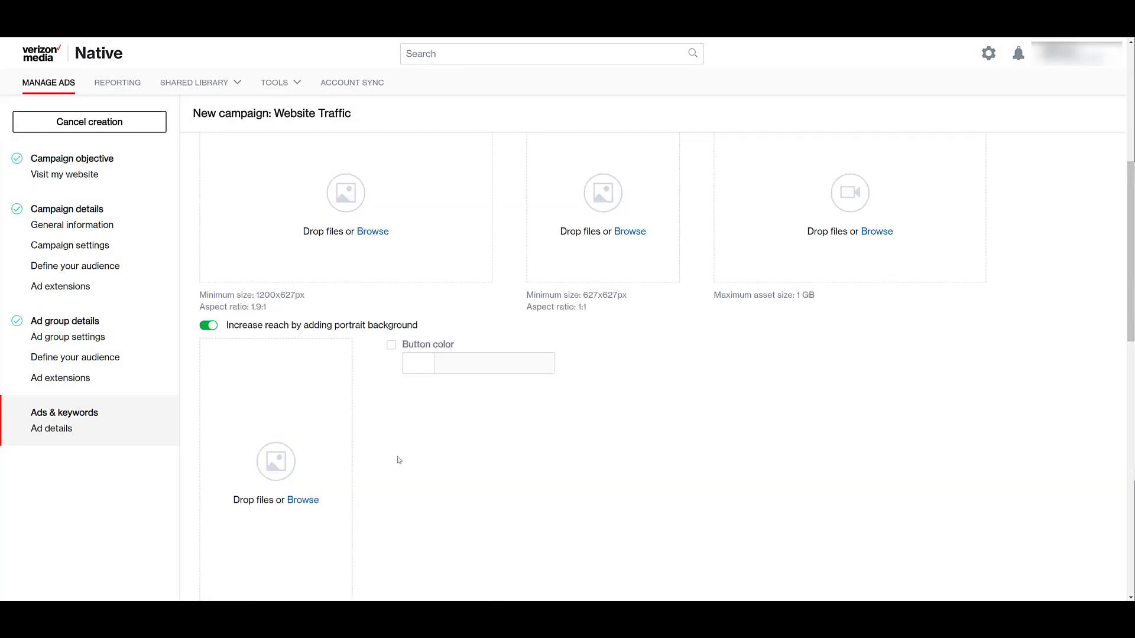
pyautogui.scroll(-3, 399, 459)
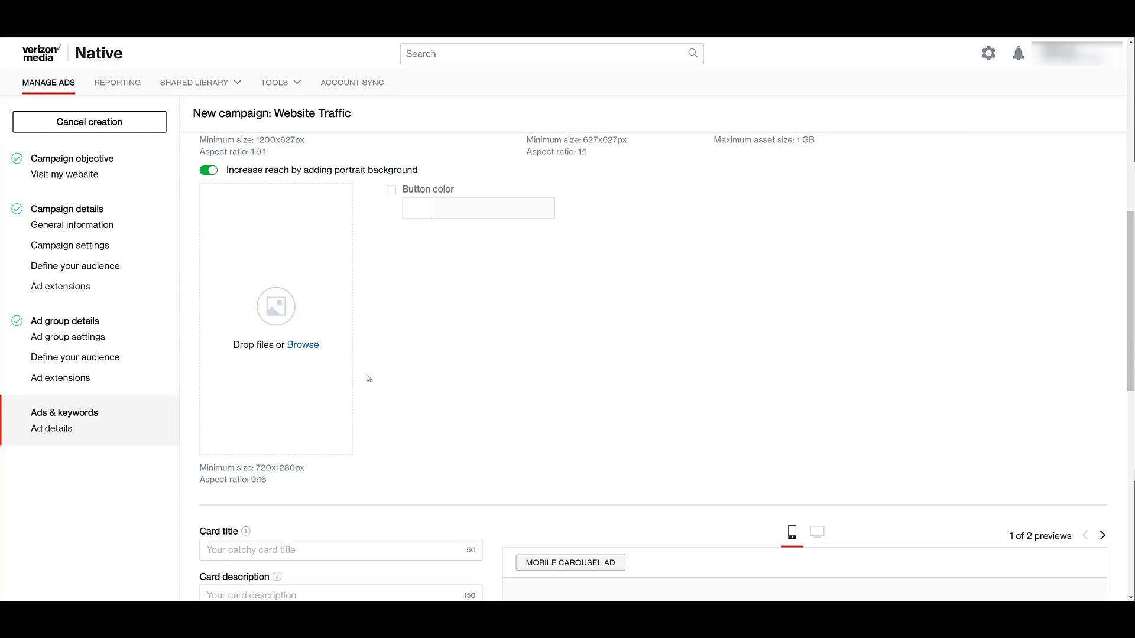
pyautogui.click(208, 170)
pyautogui.scroll(8, 385, 337)
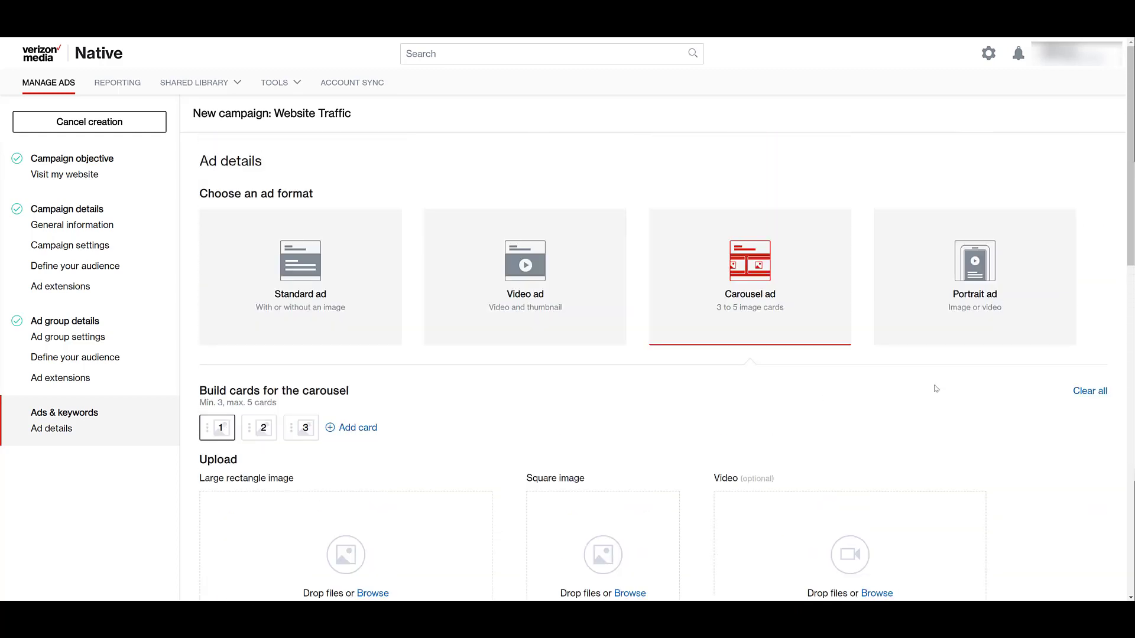
pyautogui.click(978, 341)
pyautogui.scroll(-4, 946, 331)
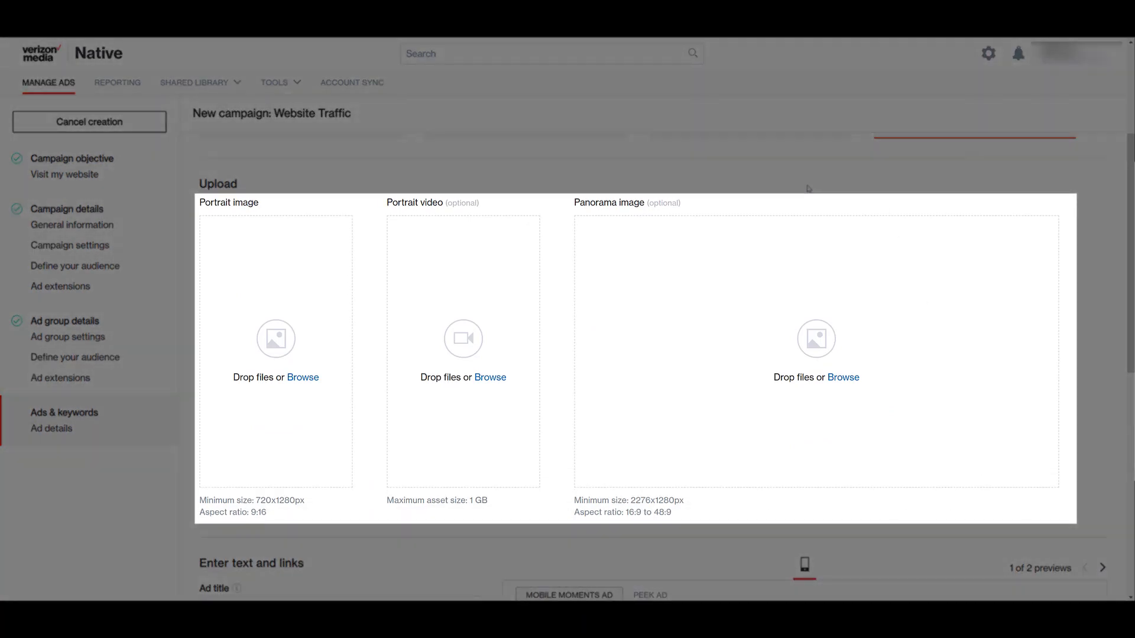
pyautogui.scroll(3, 807, 186)
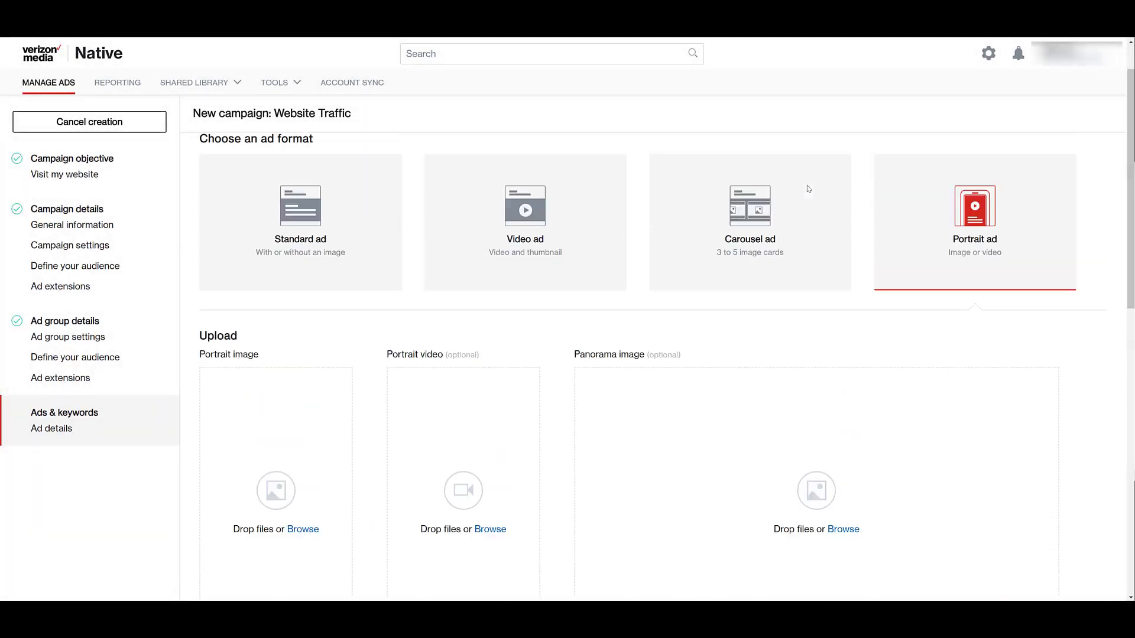
# - Switch to the Standard ad format and reposition the crop of the square Paid Media Pros image
pyautogui.click(368, 236)
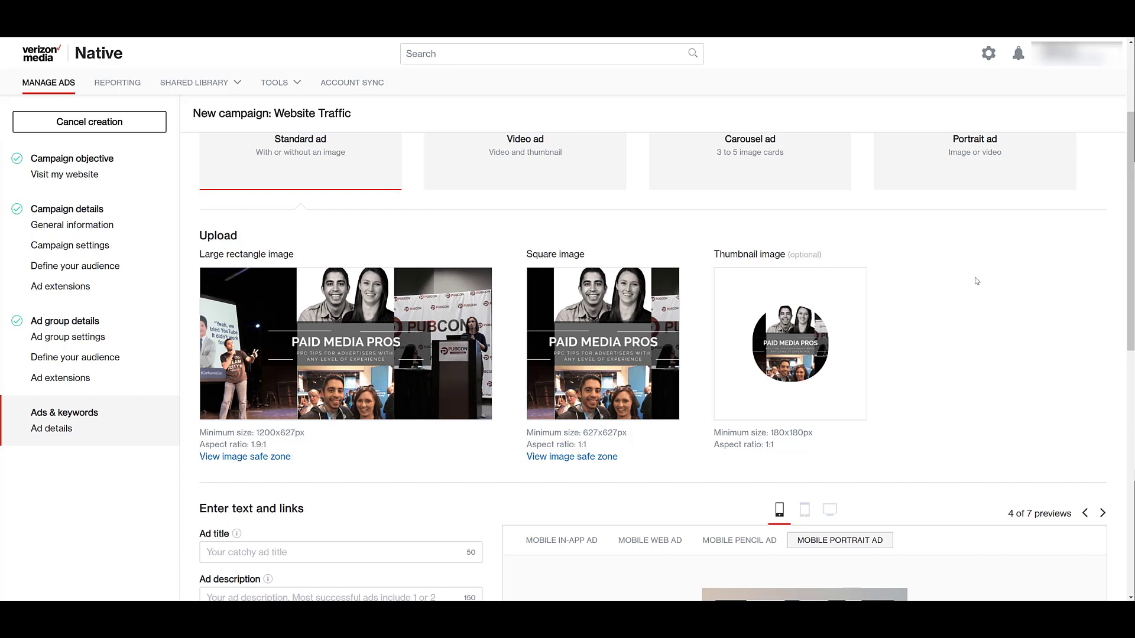
pyautogui.moveTo(658, 290)
pyautogui.click(664, 310)
pyautogui.moveTo(669, 249); pyautogui.dragTo(695, 244)
pyautogui.click(522, 443)
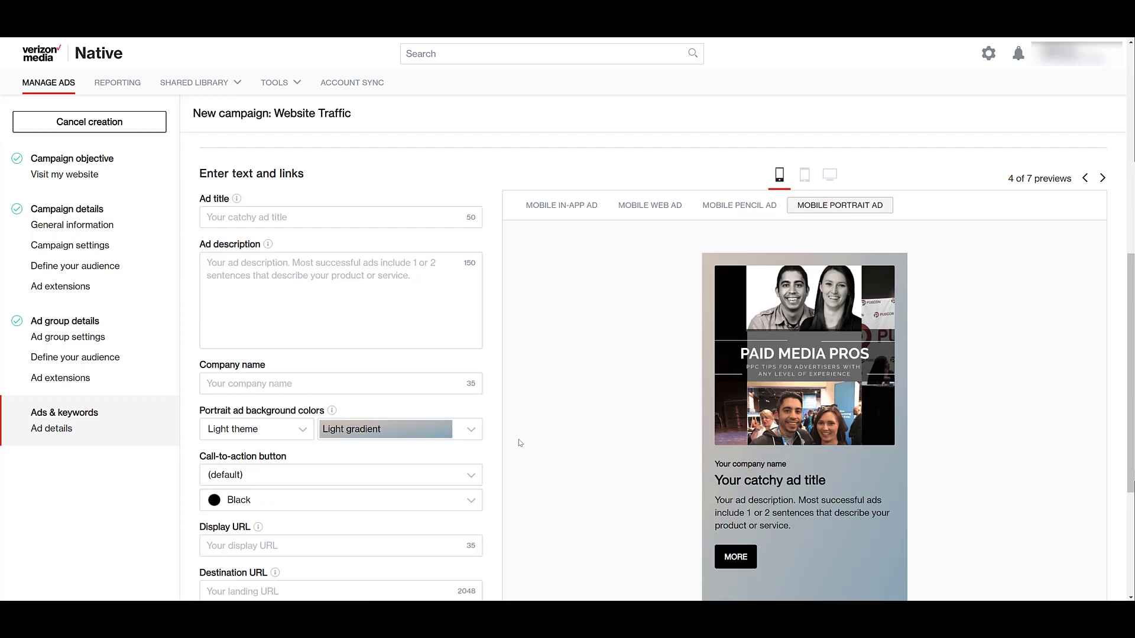
pyautogui.scroll(5, 1001, 327)
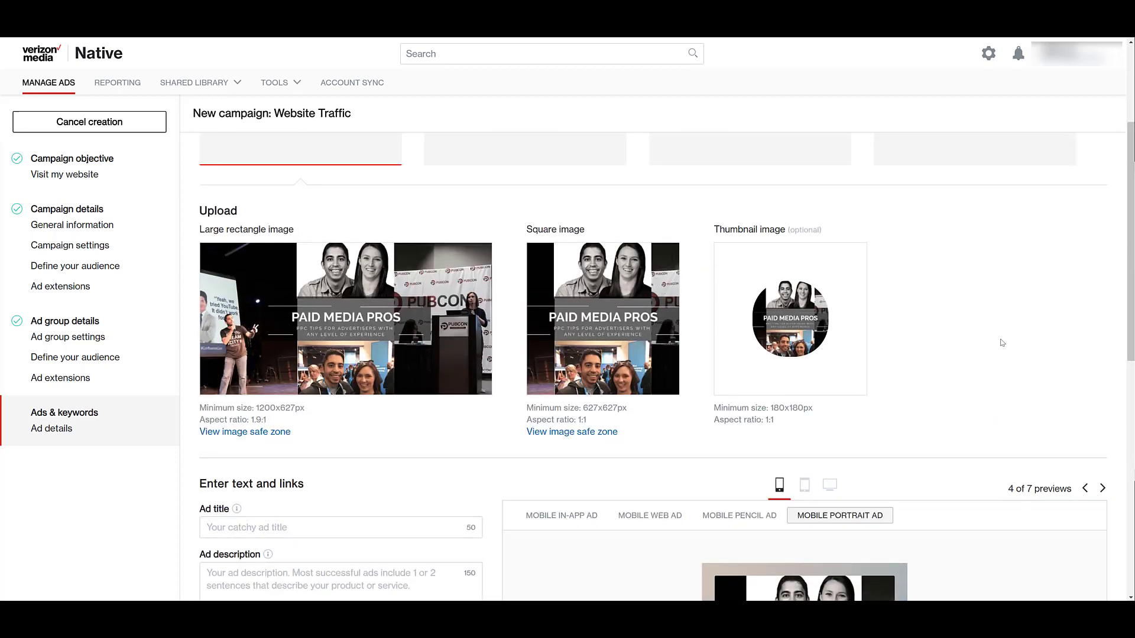
pyautogui.moveTo(853, 283)
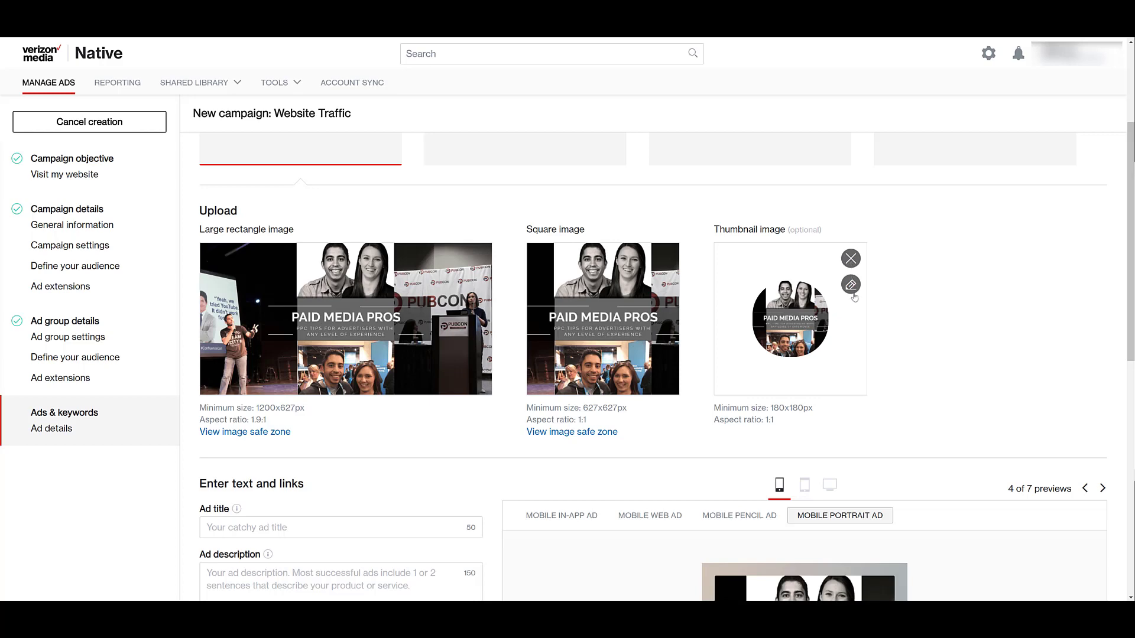
pyautogui.scroll(-2, 937, 321)
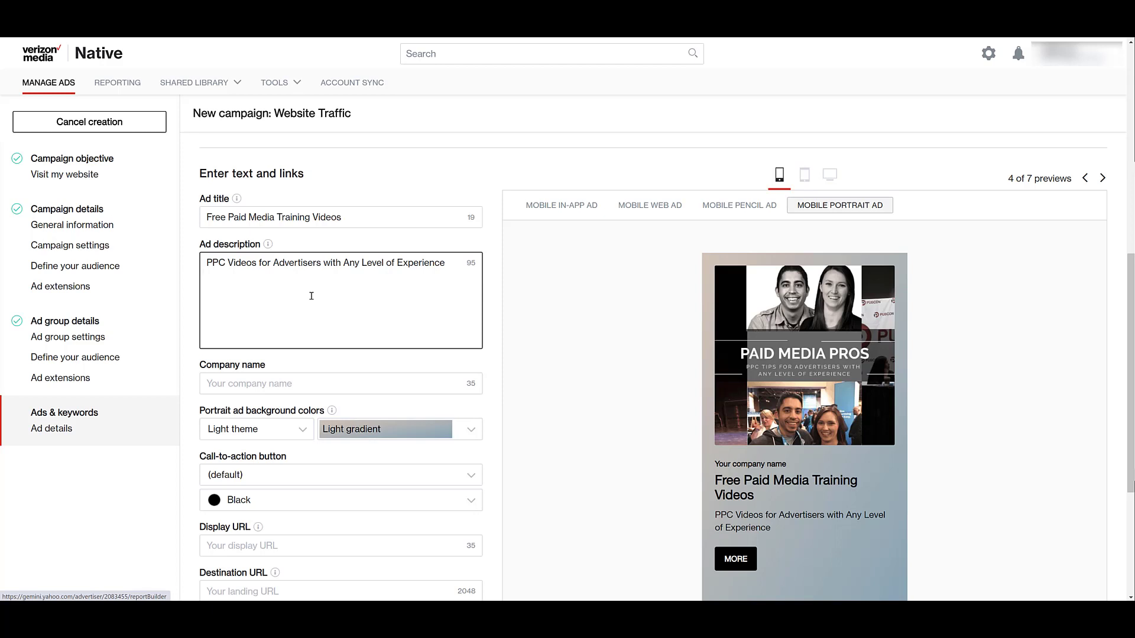
# - Enter Paid Media Pros as company name and set a custom #bdb8d3 background colour
pyautogui.click(295, 384)
pyautogui.write('Paid Media Pros')
pyautogui.scroll(-2, 331, 307)
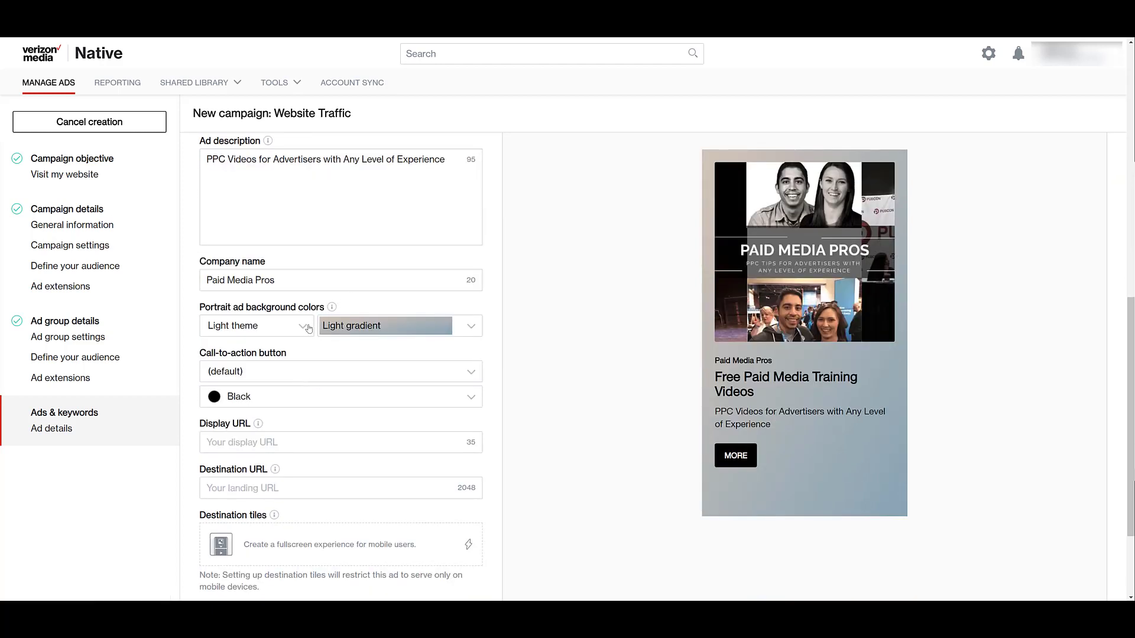
pyautogui.click(308, 329)
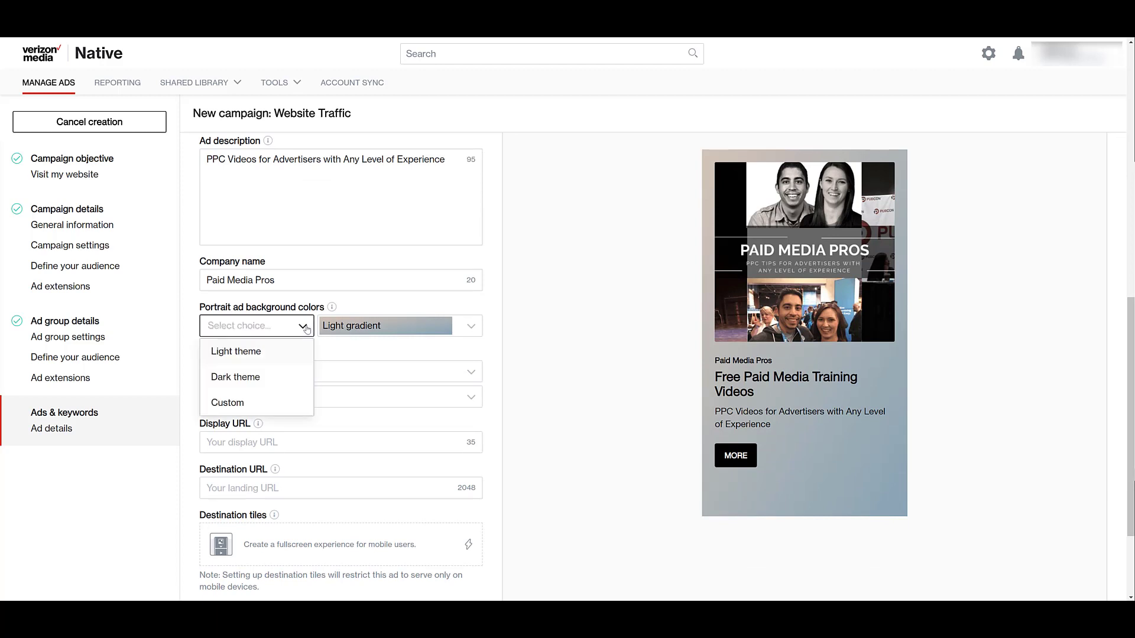
pyautogui.click(375, 327)
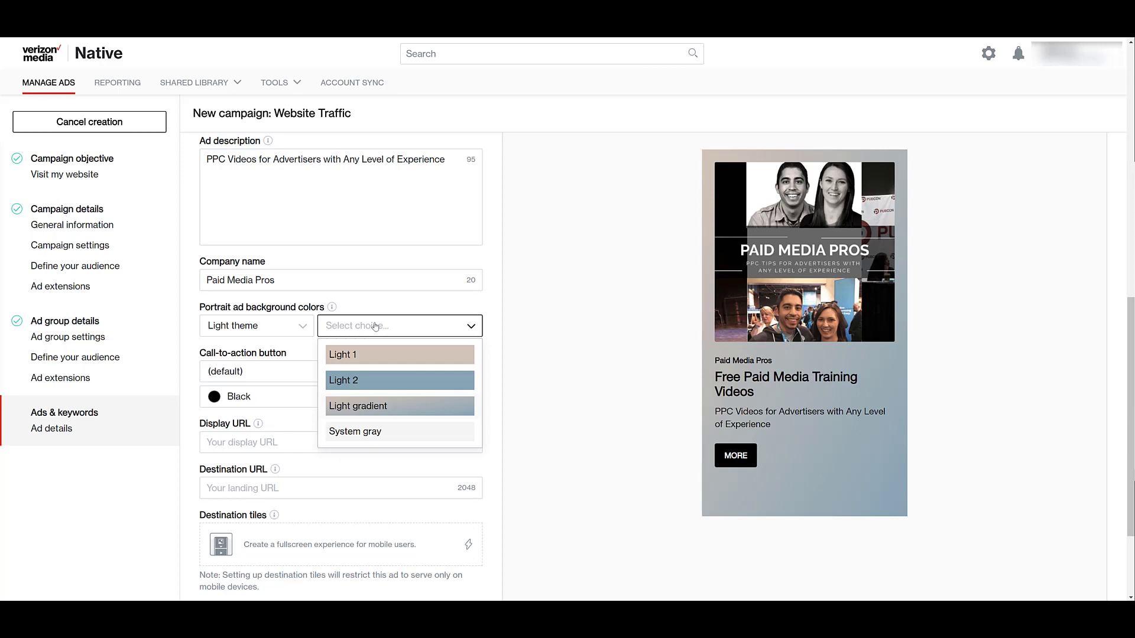
pyautogui.click(308, 329)
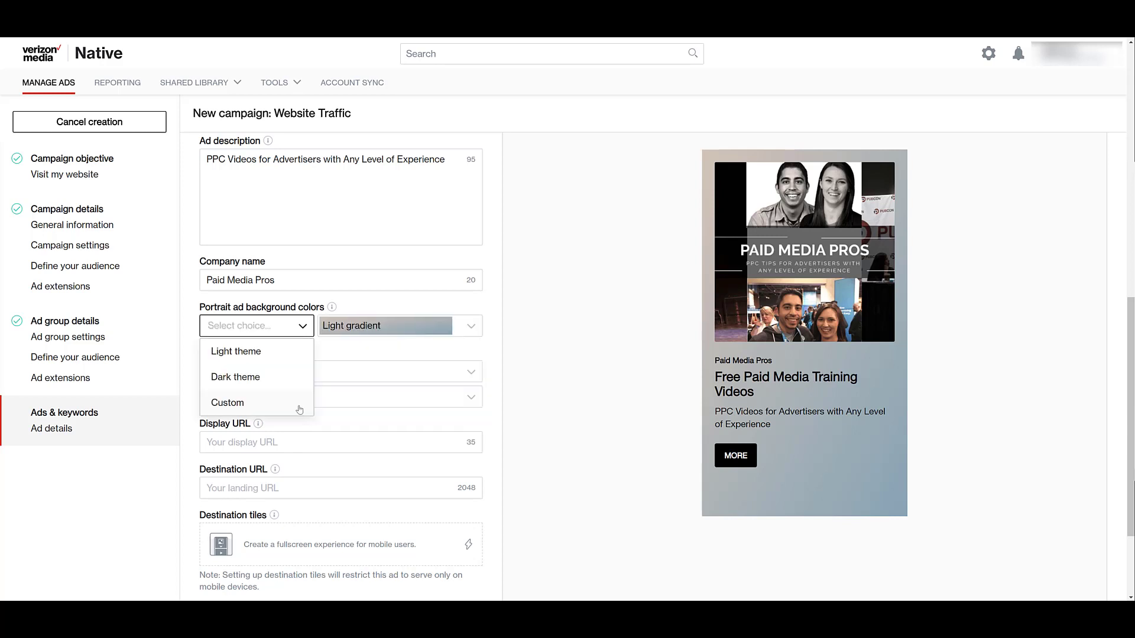
pyautogui.click(299, 410)
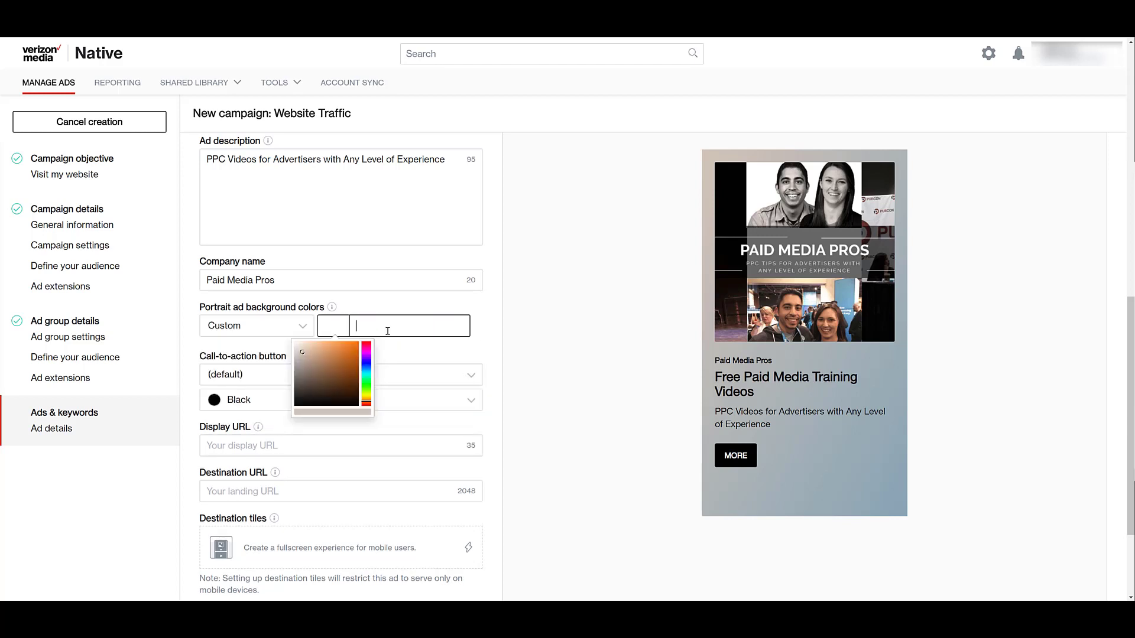
pyautogui.write('#bdb8d3')
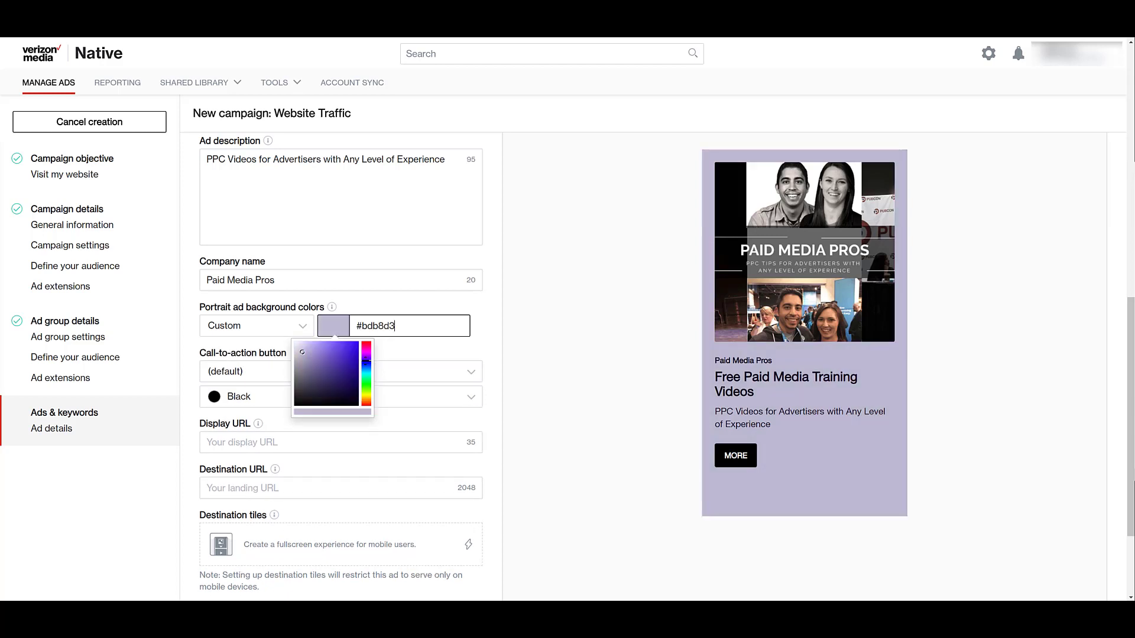
pyautogui.click(418, 358)
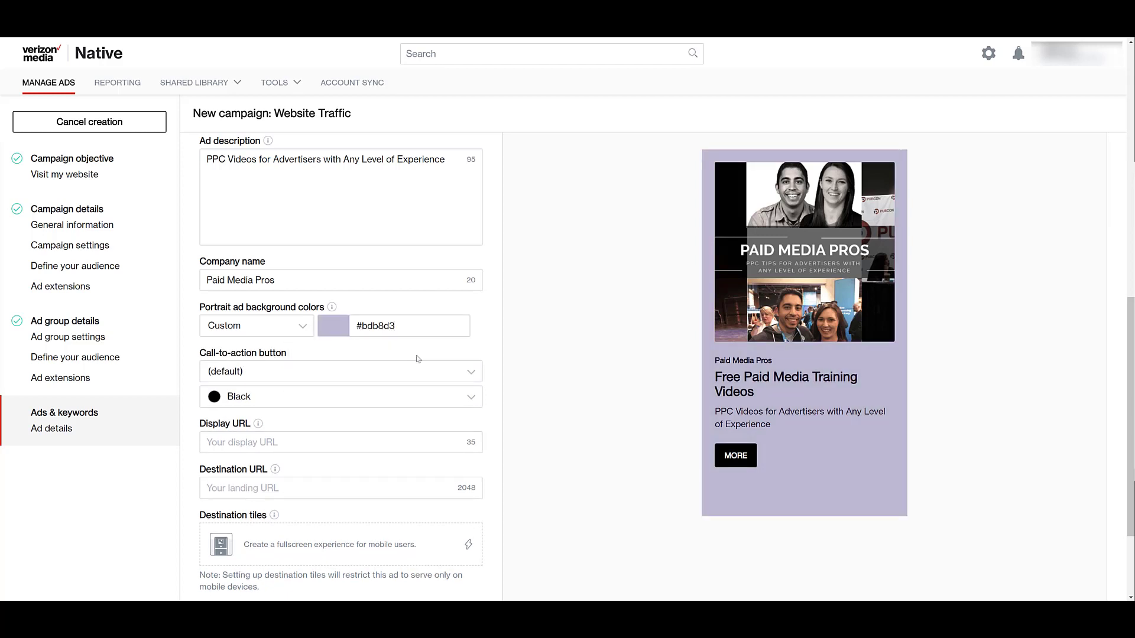
# - Choose Watch Now as the ad's call-to-action
pyautogui.click(408, 371)
pyautogui.scroll(-3, 395, 409)
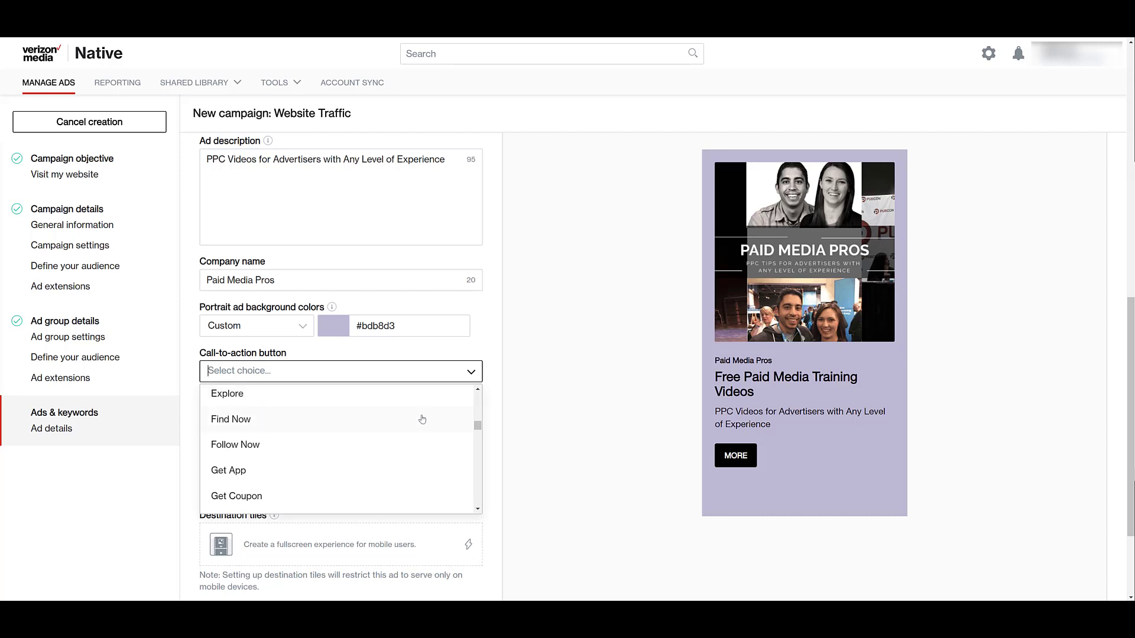
pyautogui.scroll(-3, 421, 422)
pyautogui.scroll(-5, 421, 422)
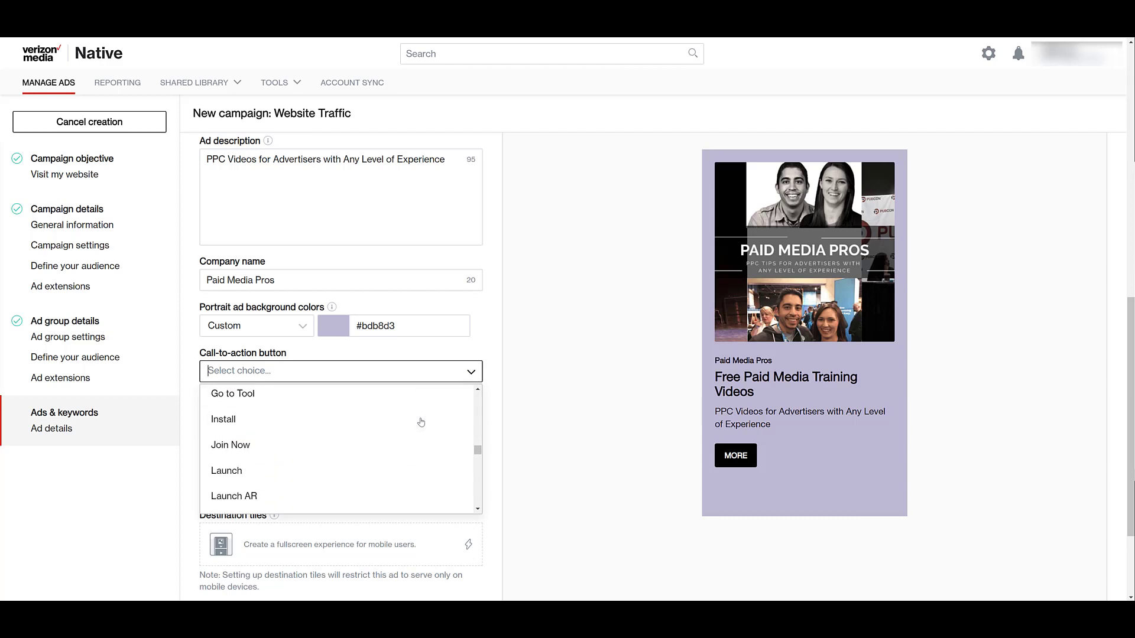
pyautogui.scroll(-8, 421, 422)
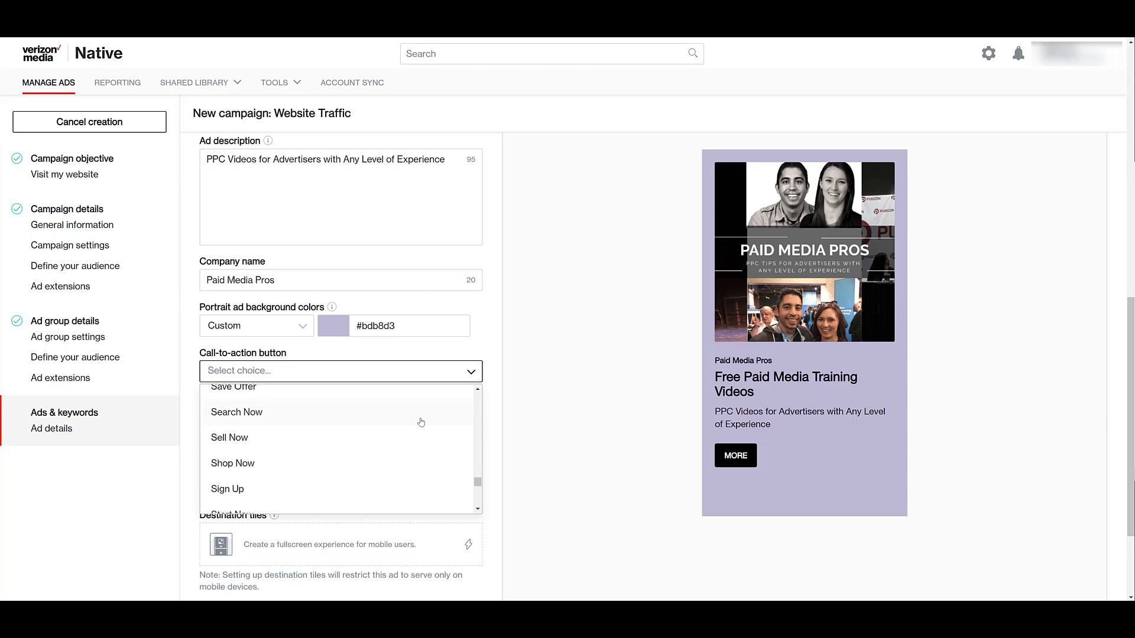
pyautogui.scroll(-6, 421, 422)
pyautogui.click(431, 498)
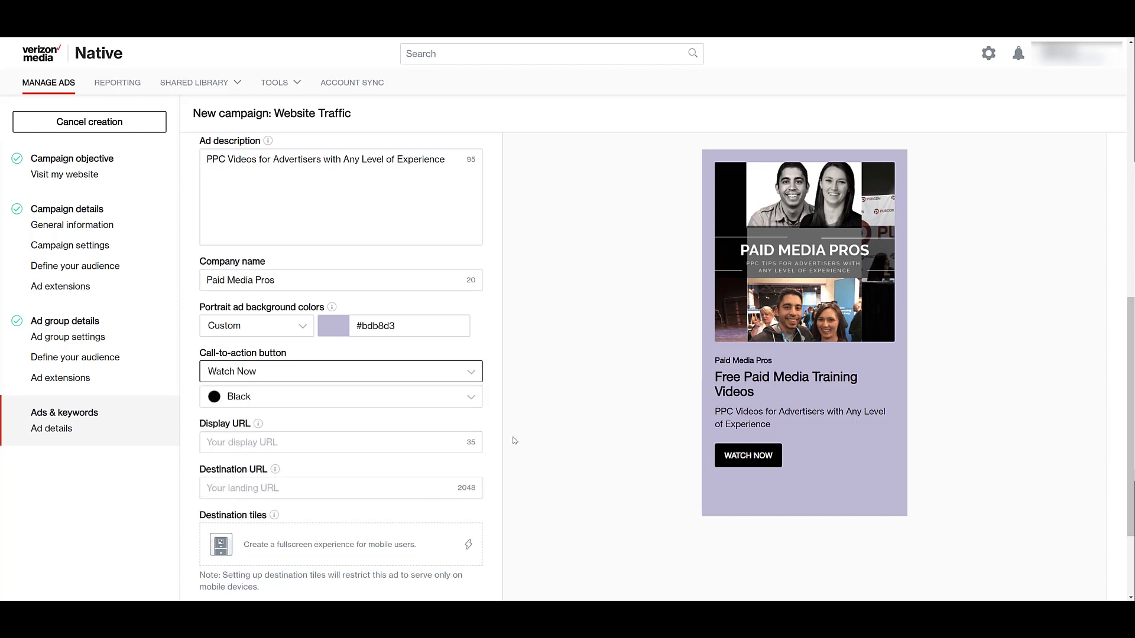
pyautogui.click(431, 492)
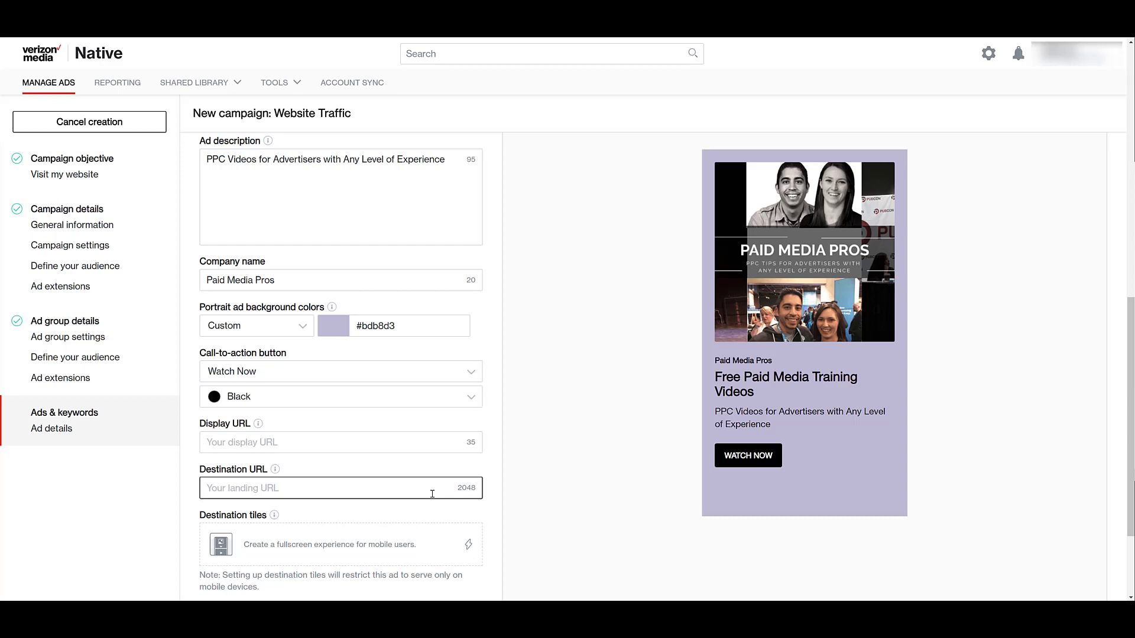
pyautogui.write('https://www.paidmediapros.com/')
pyautogui.click(558, 431)
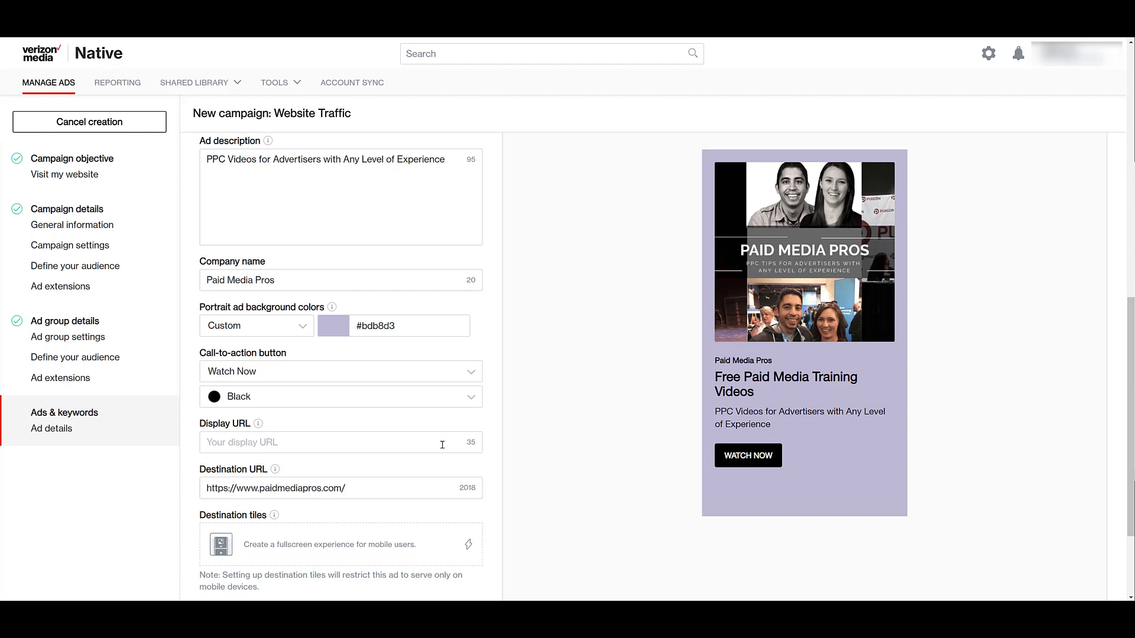
pyautogui.click(453, 441)
pyautogui.write('paidmediapros.com')
pyautogui.click(509, 447)
pyautogui.click(236, 84)
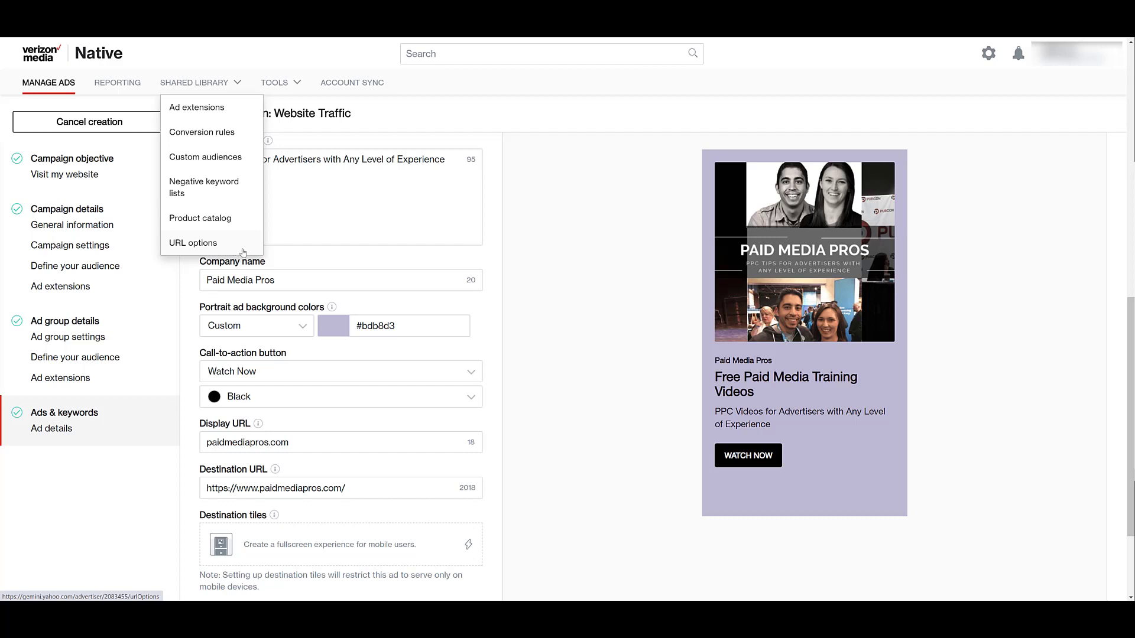
pyautogui.scroll(-2, 563, 401)
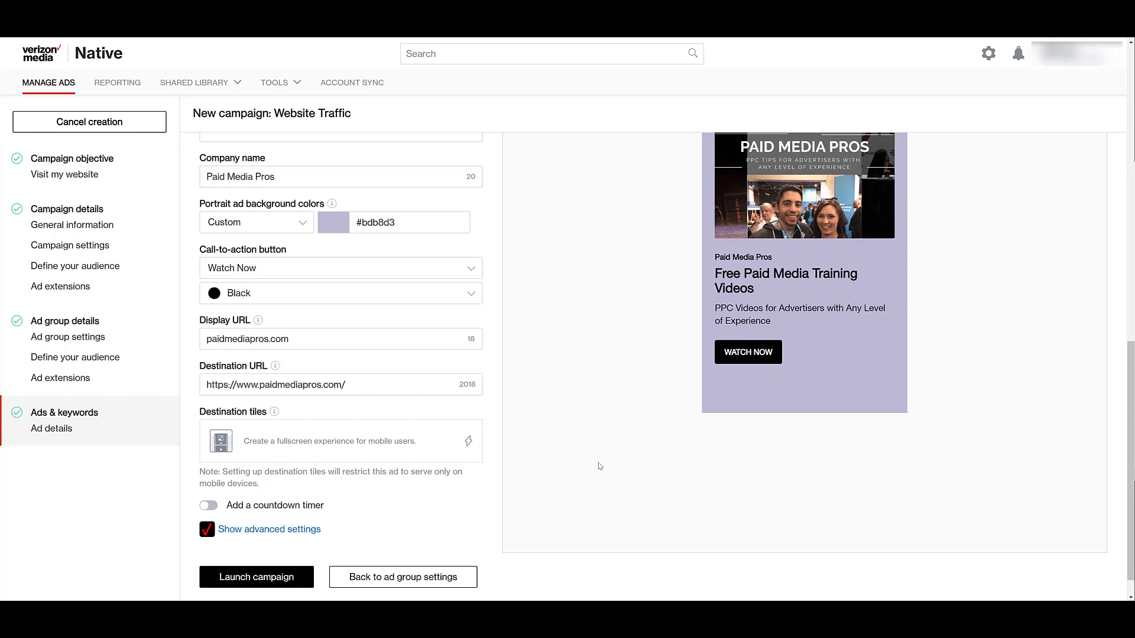
# - Preview the ad as a Mobile Pencil Ad, a Mobile In-App Ad, then in desktop placements
pyautogui.scroll(3, 600, 466)
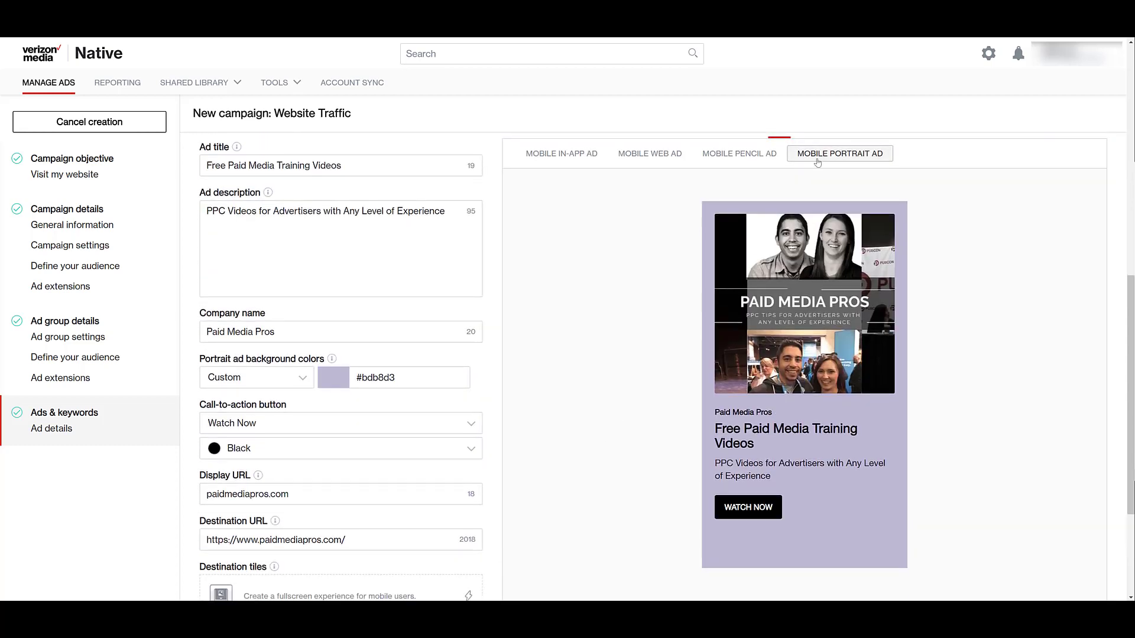
pyautogui.click(761, 157)
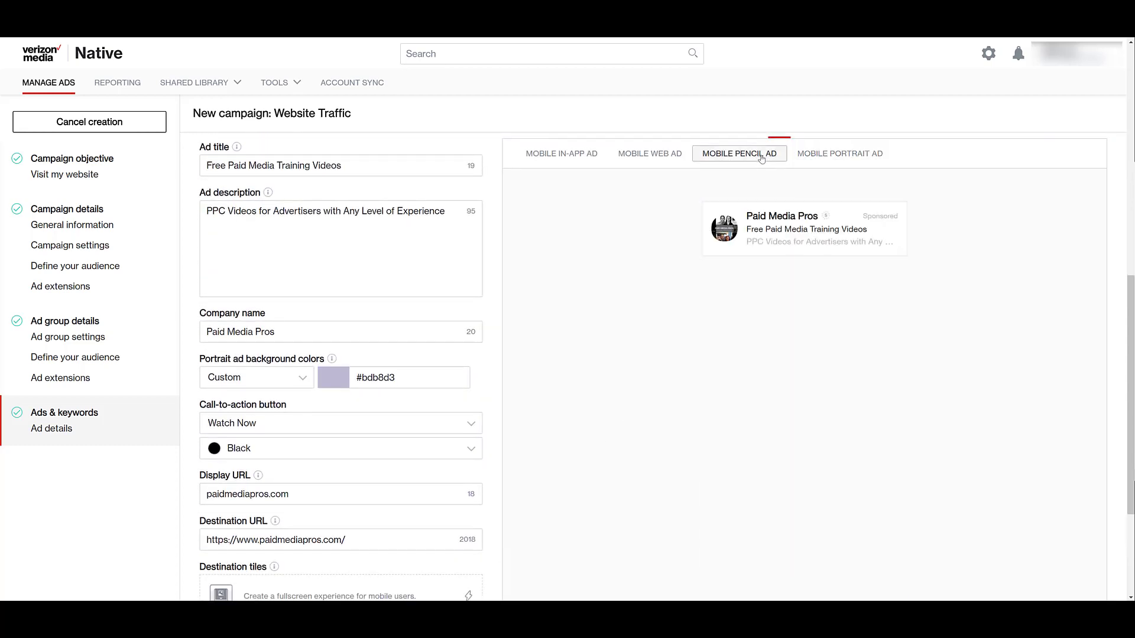
pyautogui.click(677, 158)
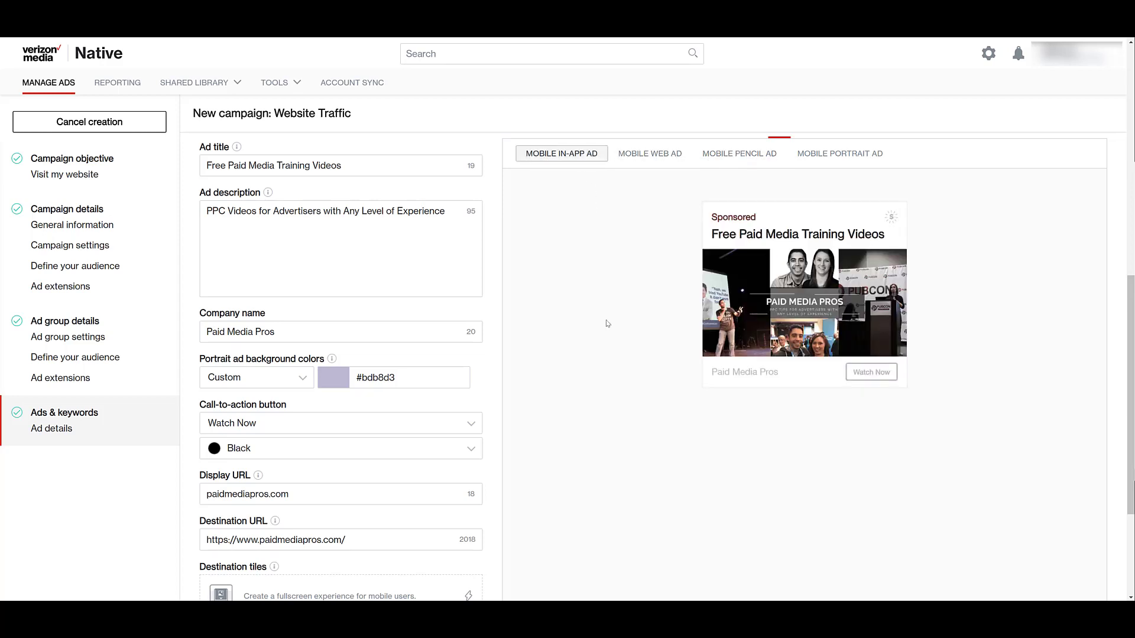
pyautogui.scroll(1, 607, 324)
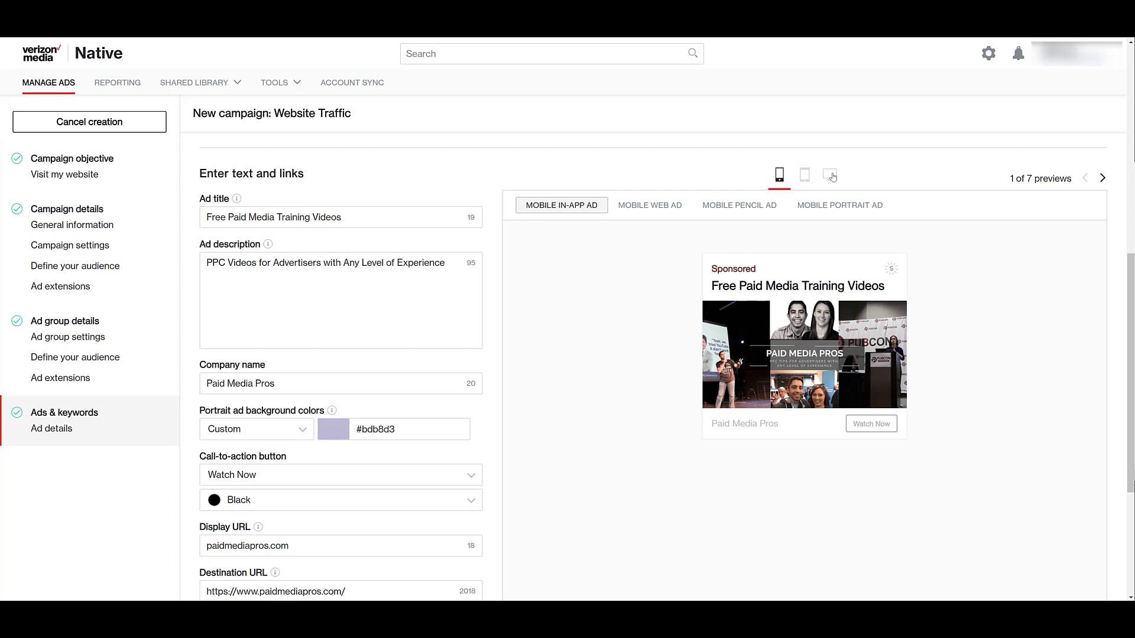
pyautogui.click(831, 176)
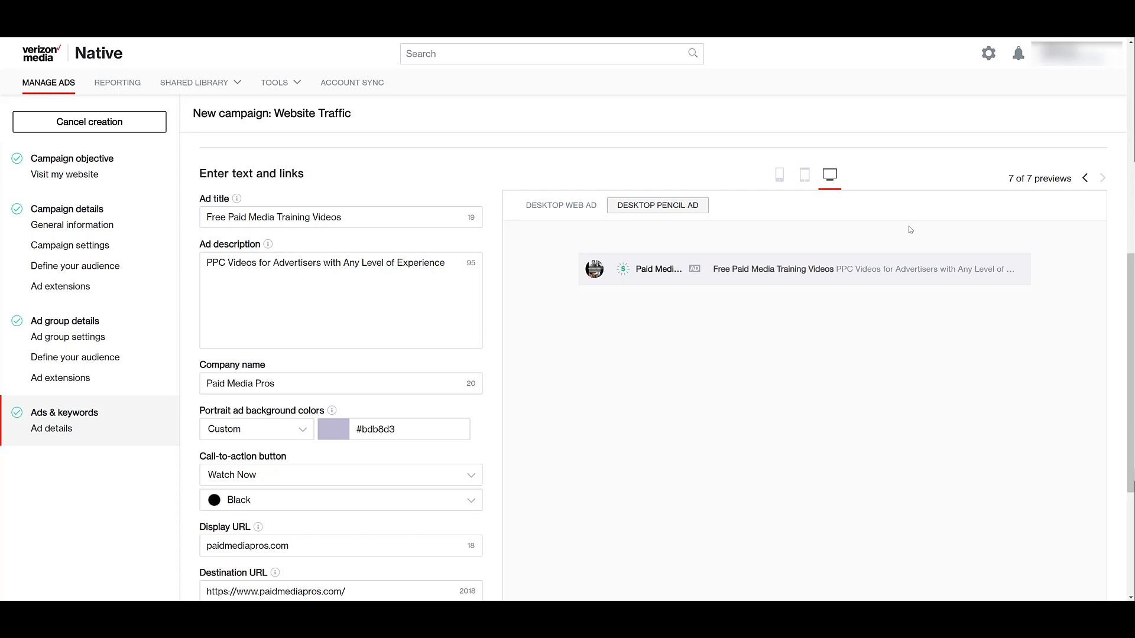
pyautogui.scroll(7, 911, 229)
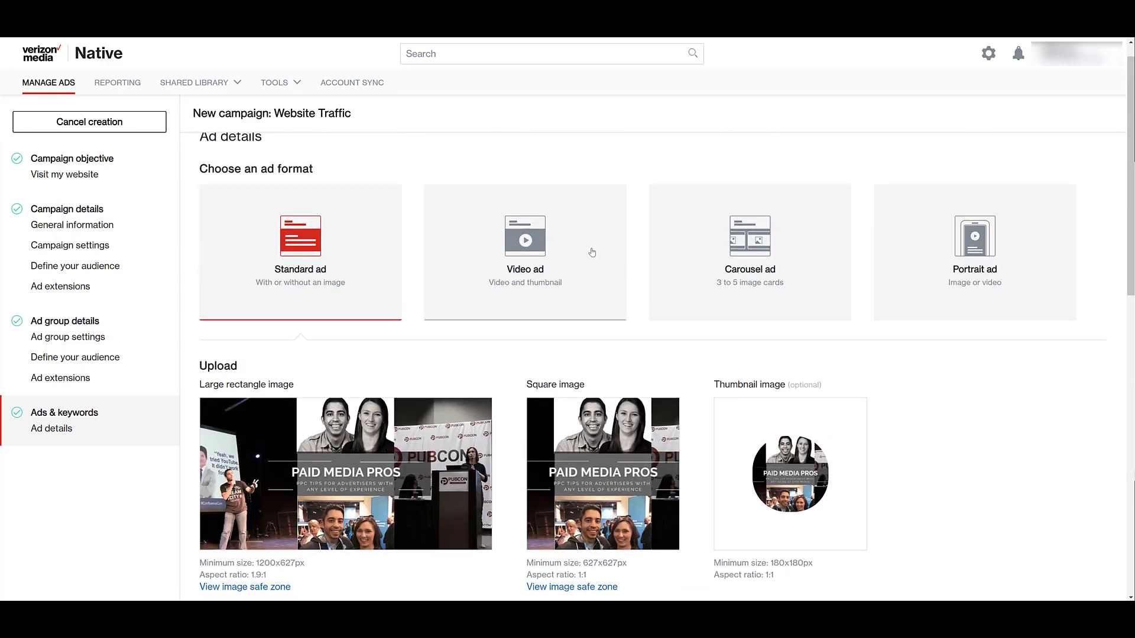
# - Select the Video ad format with Auto-loop on, leaving Yahoo Mail optimization collapsed
pyautogui.click(593, 253)
pyautogui.scroll(-2, 389, 349)
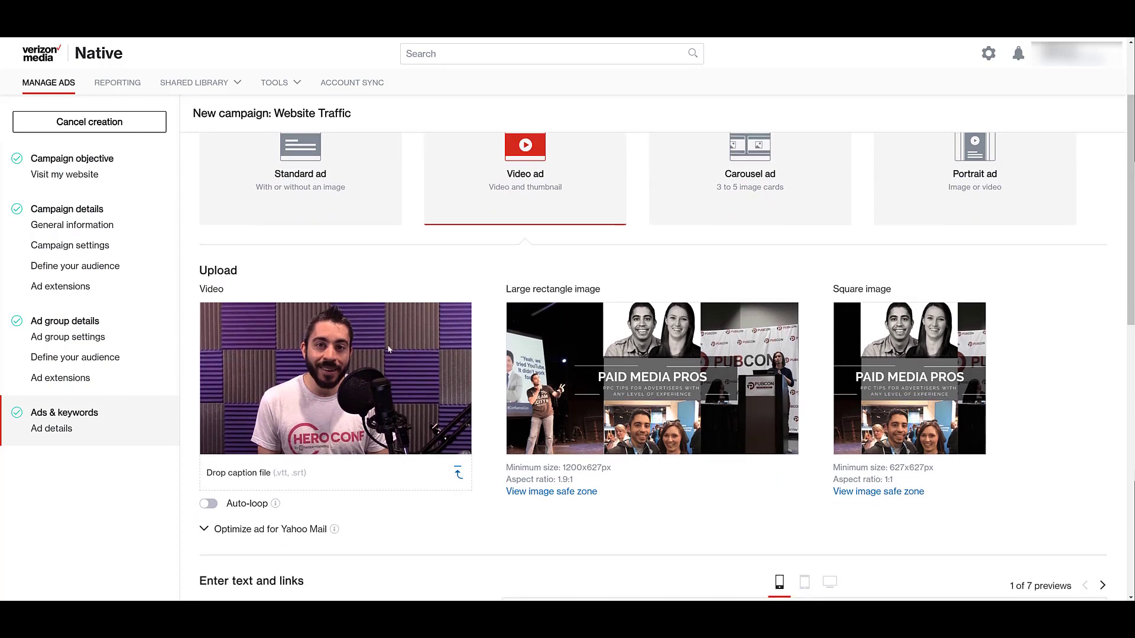
pyautogui.click(208, 497)
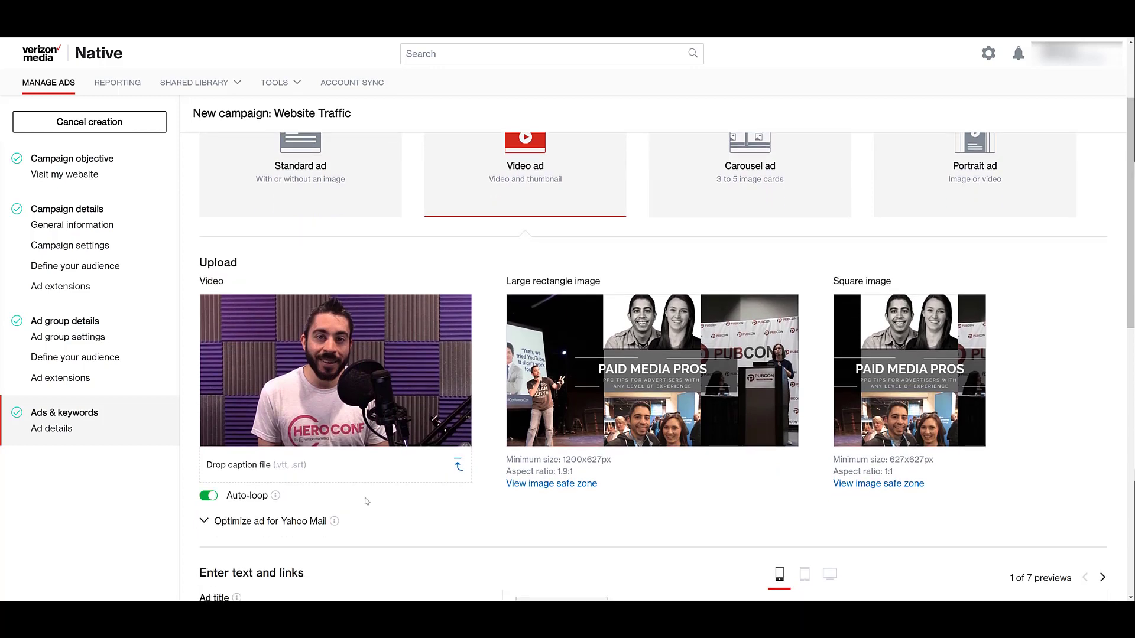
pyautogui.scroll(-3, 366, 501)
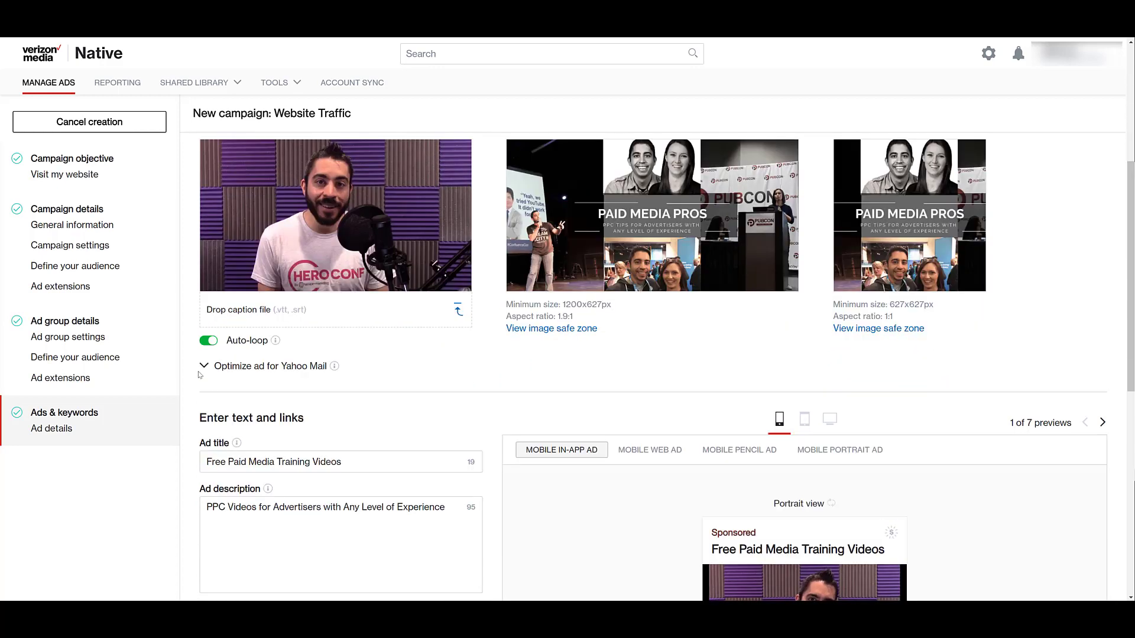
pyautogui.click(384, 369)
pyautogui.scroll(-1, 454, 367)
pyautogui.scroll(-1, 473, 370)
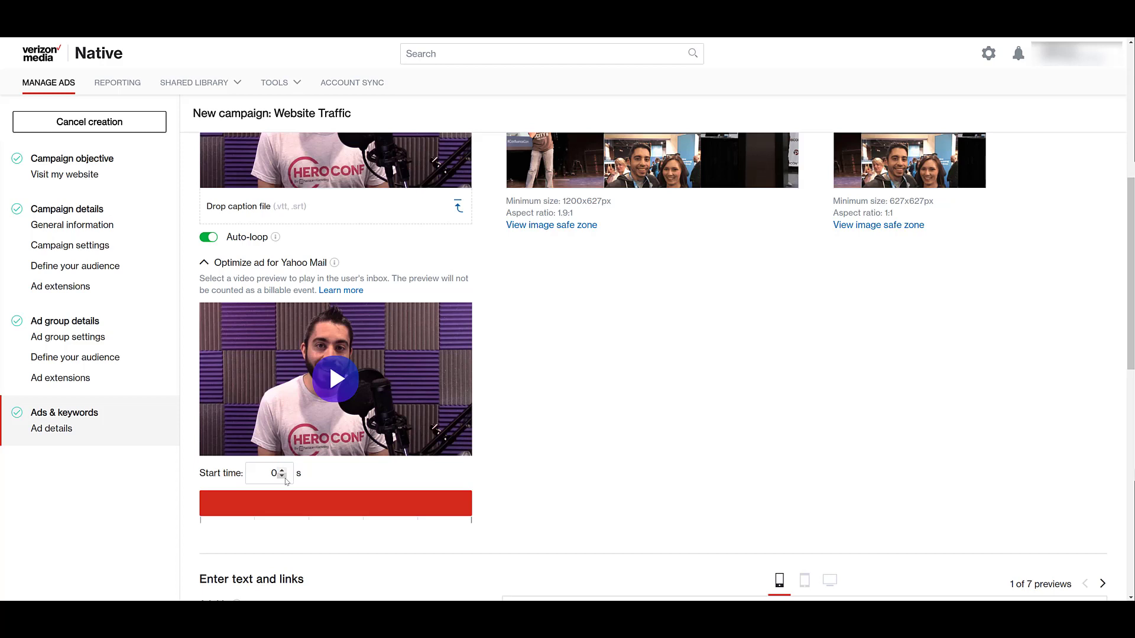
pyautogui.click(204, 263)
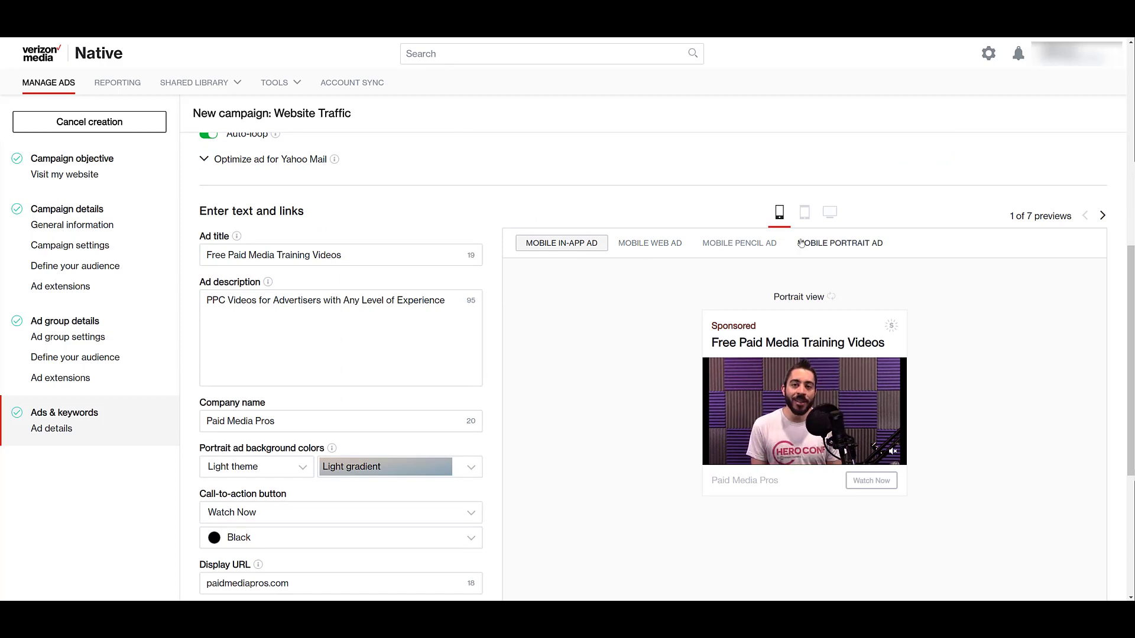
# - Preview the video ad as a Mobile Pencil Ad and on desktop web, playing its video
pyautogui.click(748, 246)
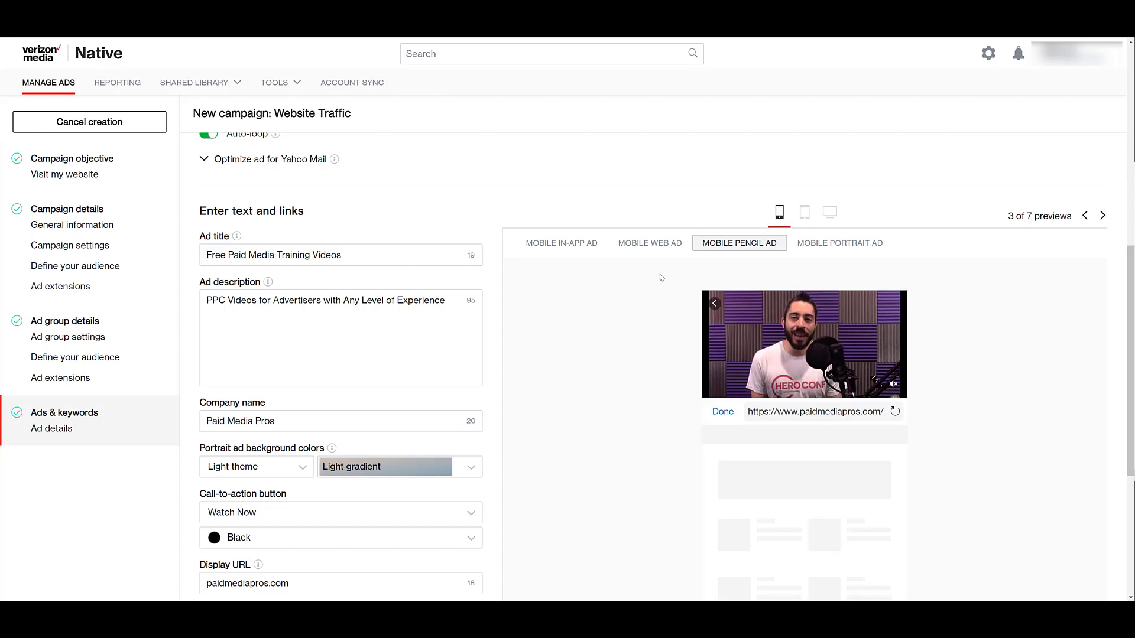
pyautogui.click(830, 212)
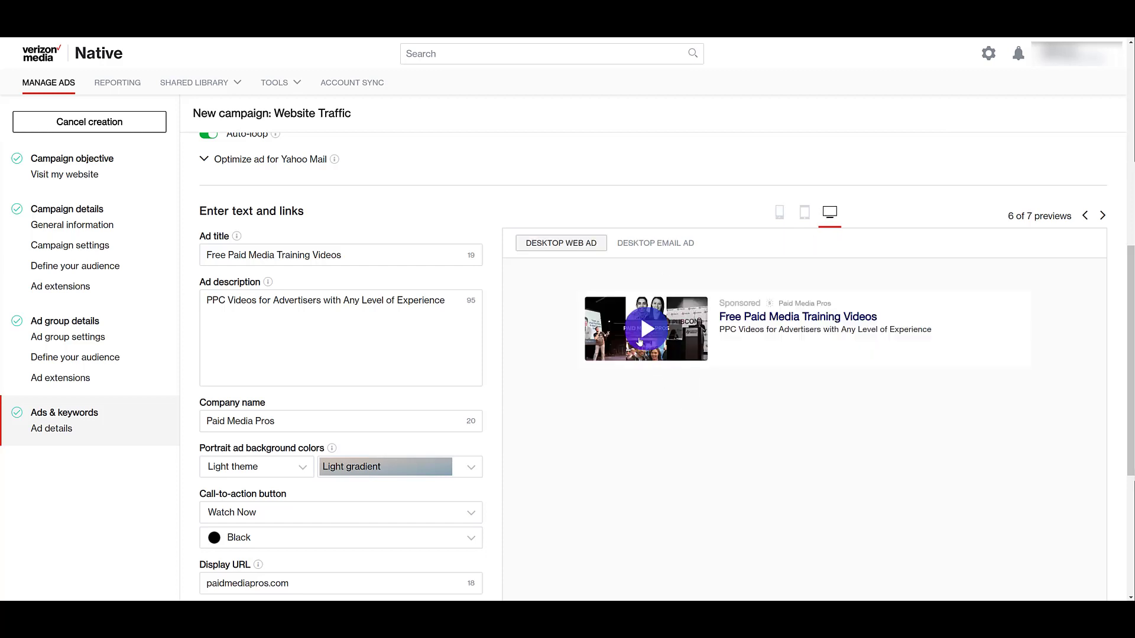
pyautogui.click(642, 336)
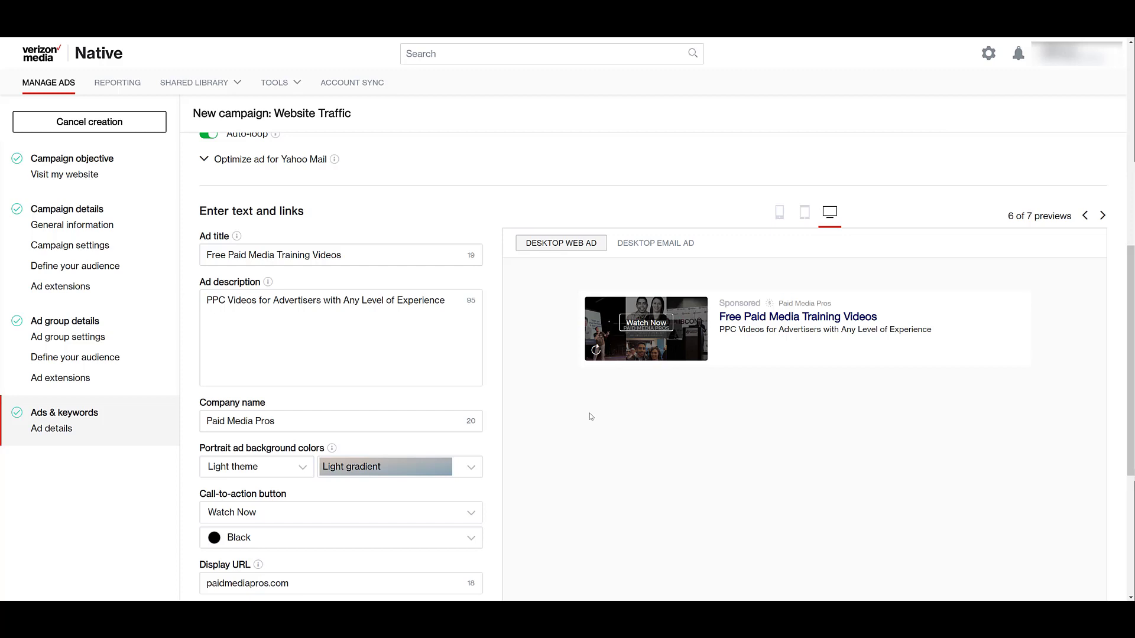
# - Launch the Website Traffic campaign from the bottom of the ad details form
pyautogui.scroll(-5, 583, 410)
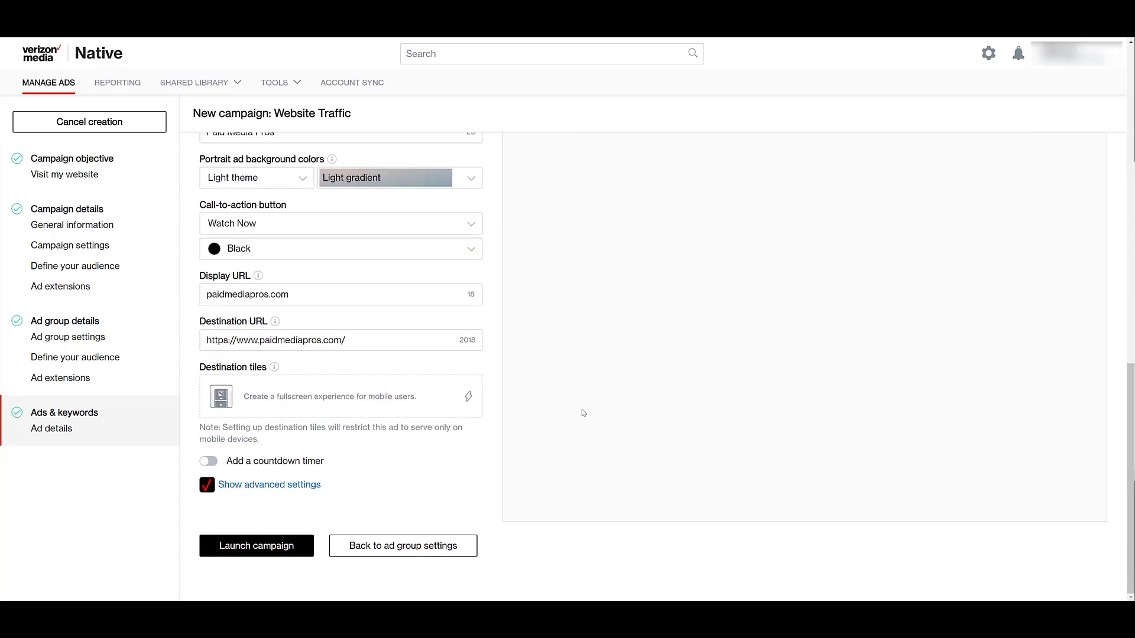
pyautogui.click(278, 546)
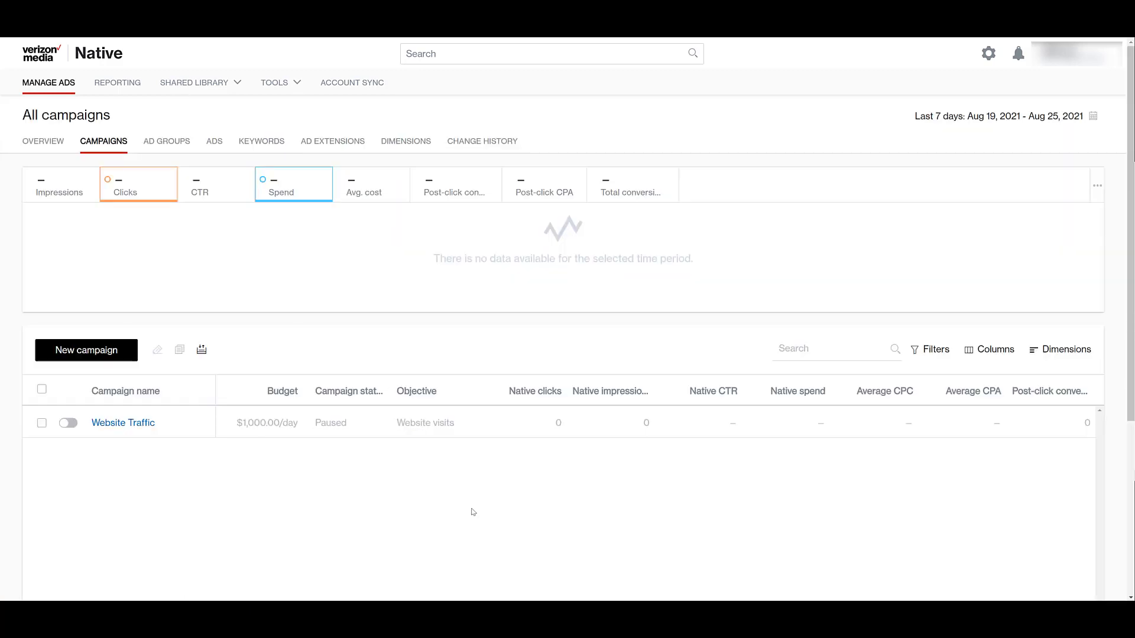